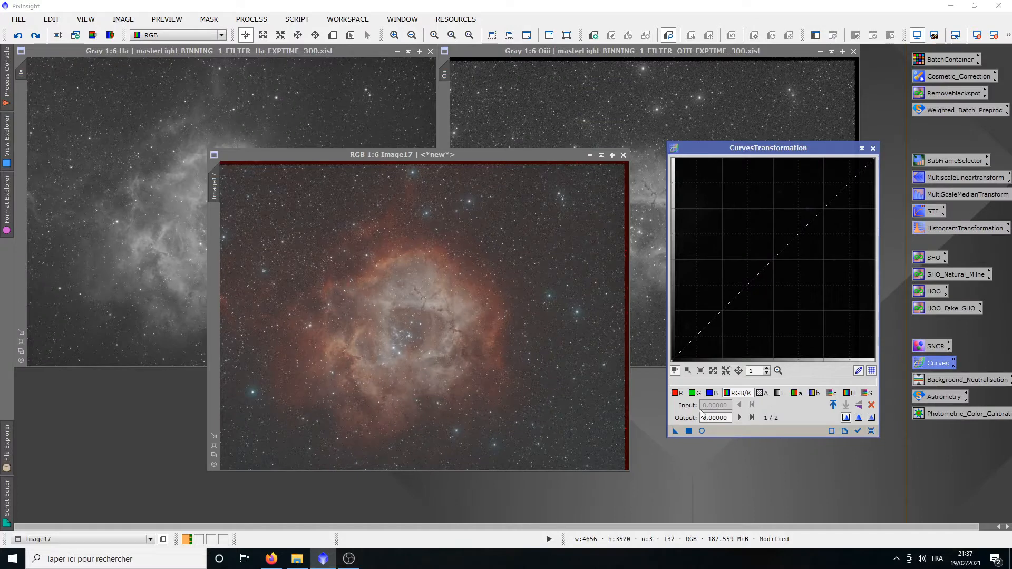
Show the real-time preview of the curves transformation on Image17 with quality set to Maximum.
left_click(702, 431)
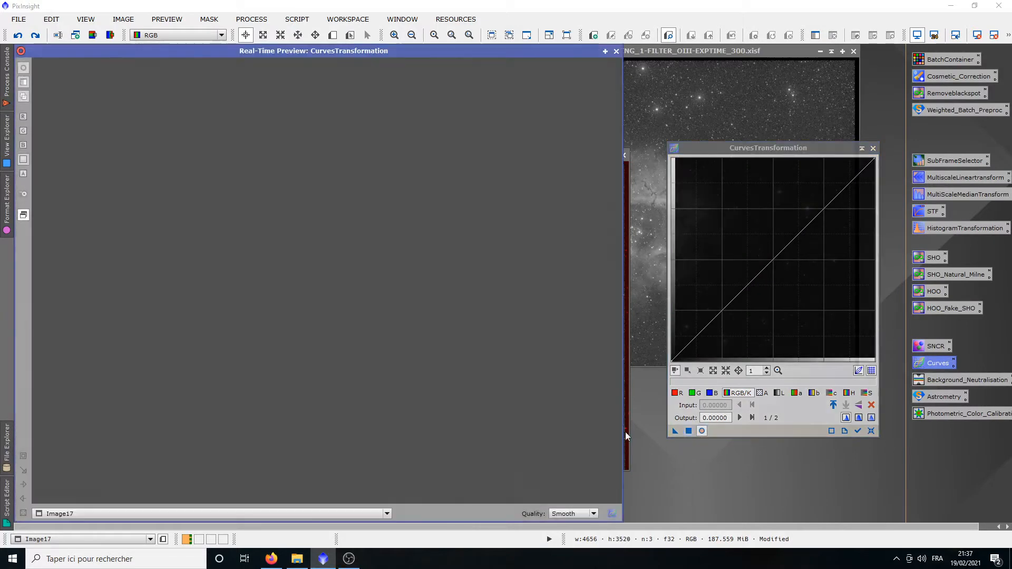
left_click(560, 515)
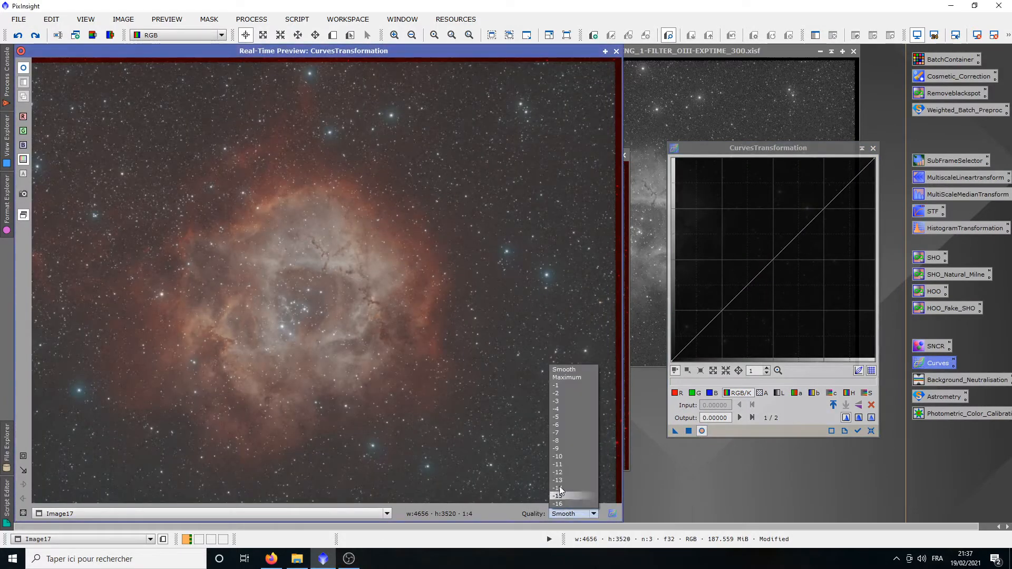
left_click(568, 378)
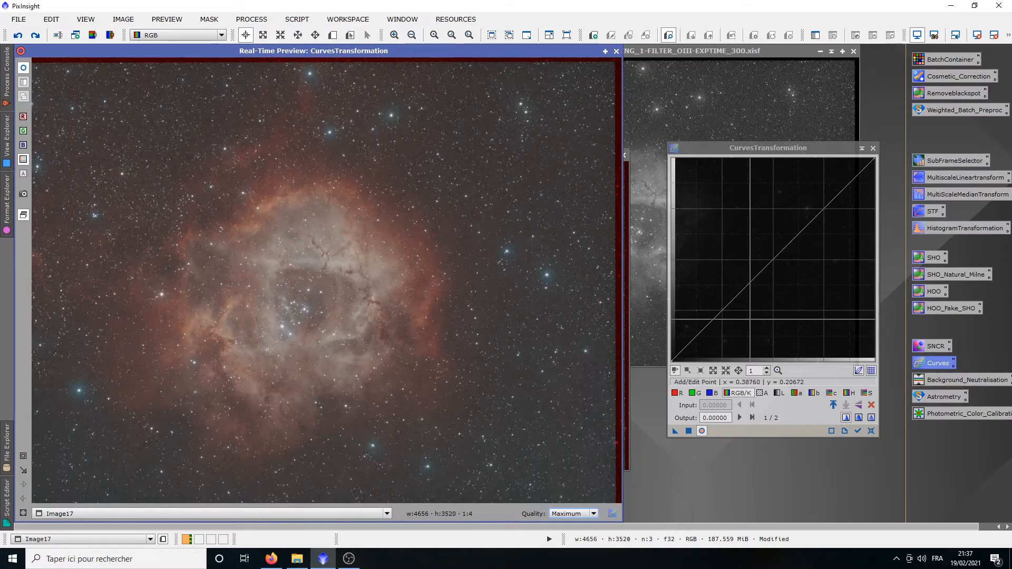
Shape a gentle S-curve on RGB/K with points at about input 0.264, output 0.238 and input 0.742, output 0.760.
left_click(725, 312)
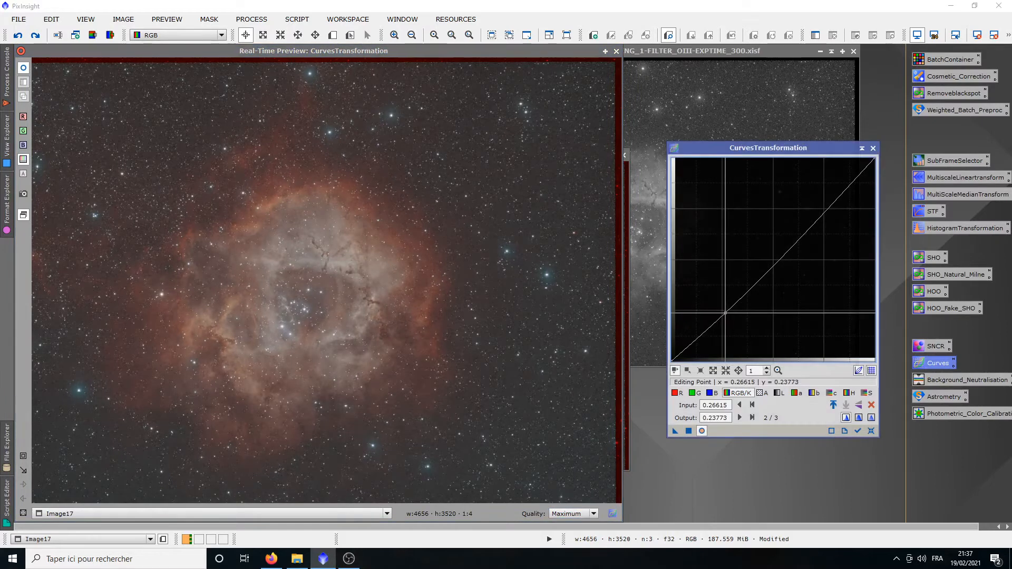
left_click_drag(725, 313, 724, 313)
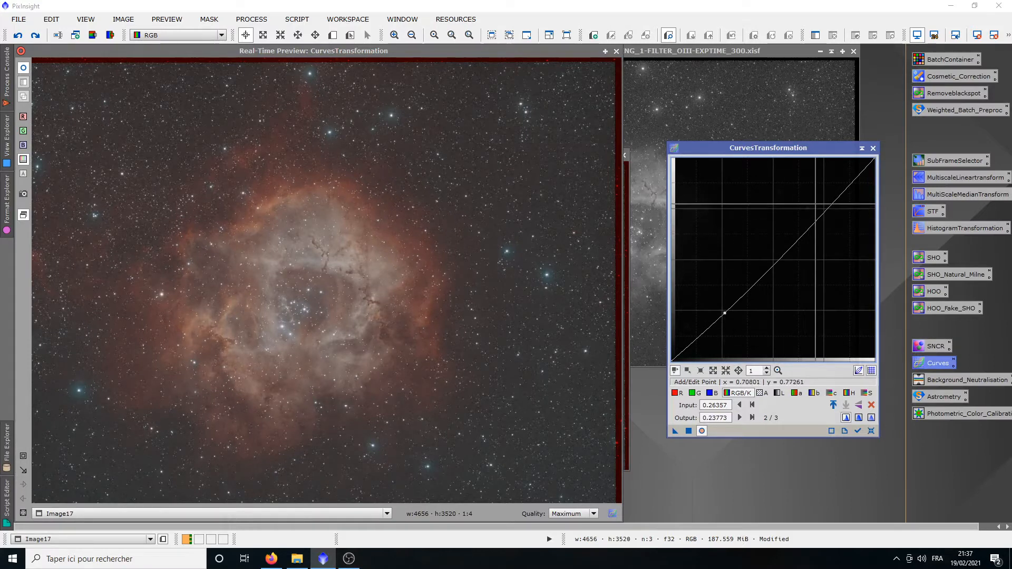
left_click(822, 208)
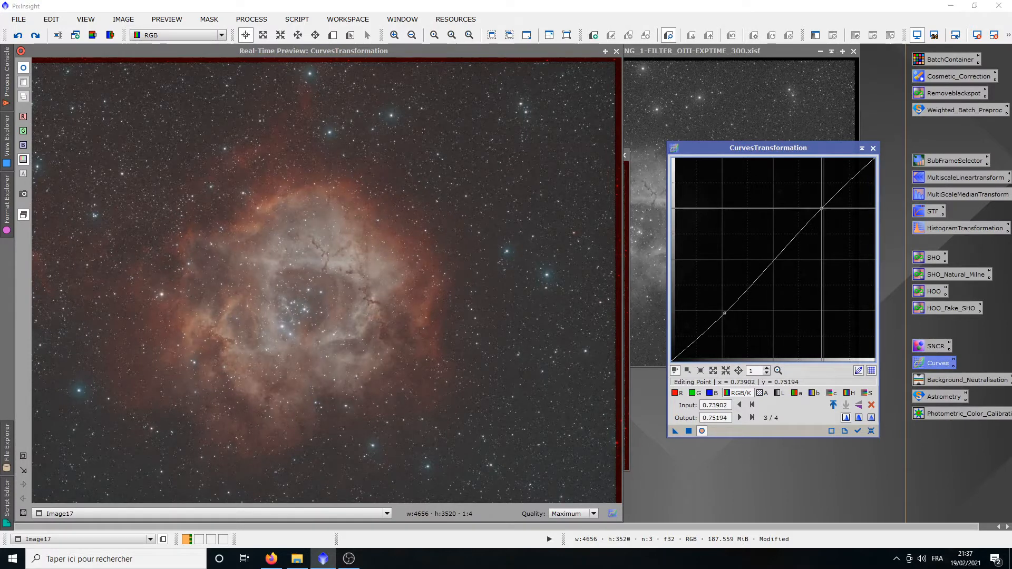
left_click_drag(823, 208, 822, 207)
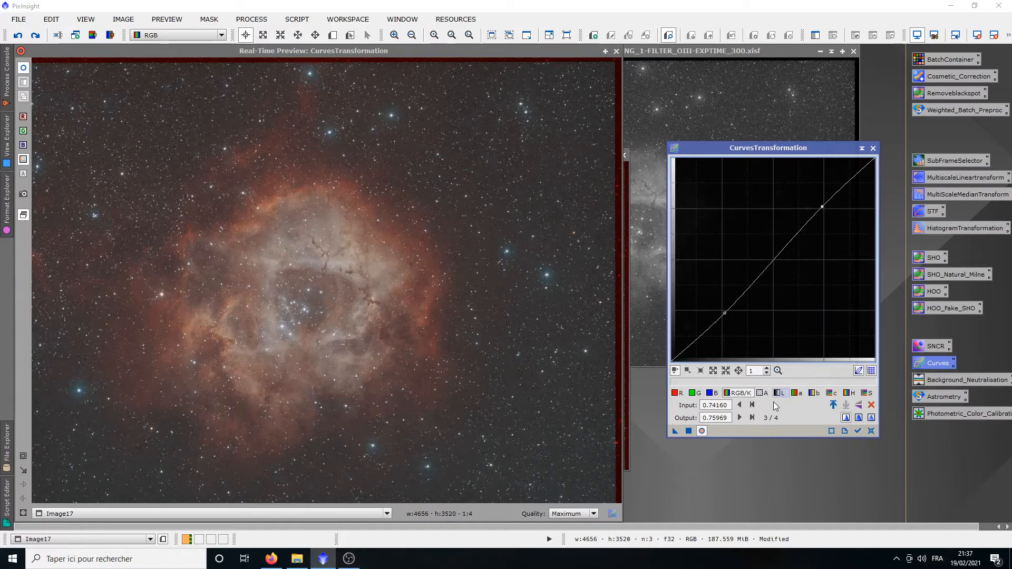
Raise the saturation curve's midpoint to about 0.499 in, 0.519 out, and the lightness curve's to about 0.512 in, 0.519 out.
left_click(865, 393)
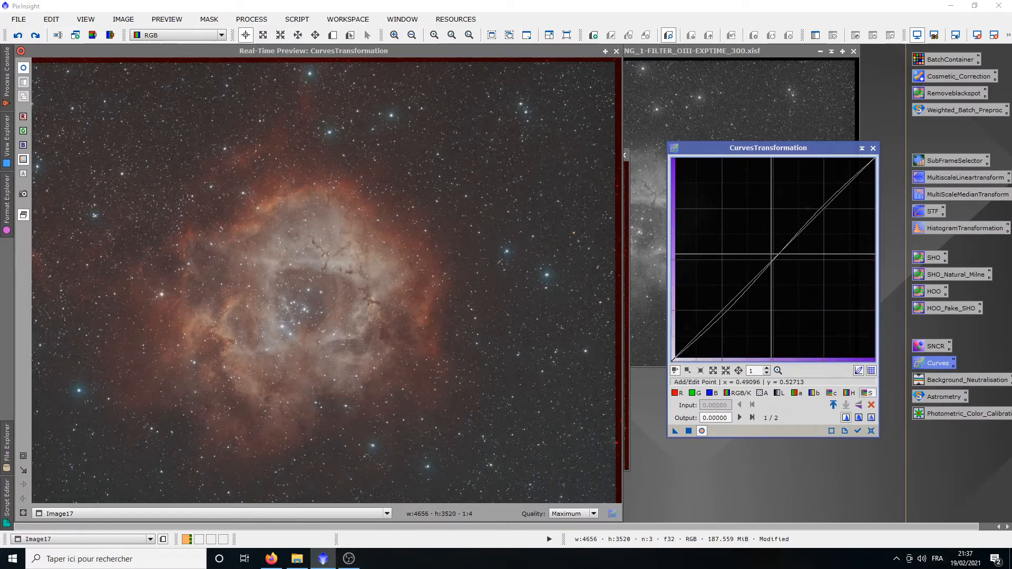
left_click(772, 254)
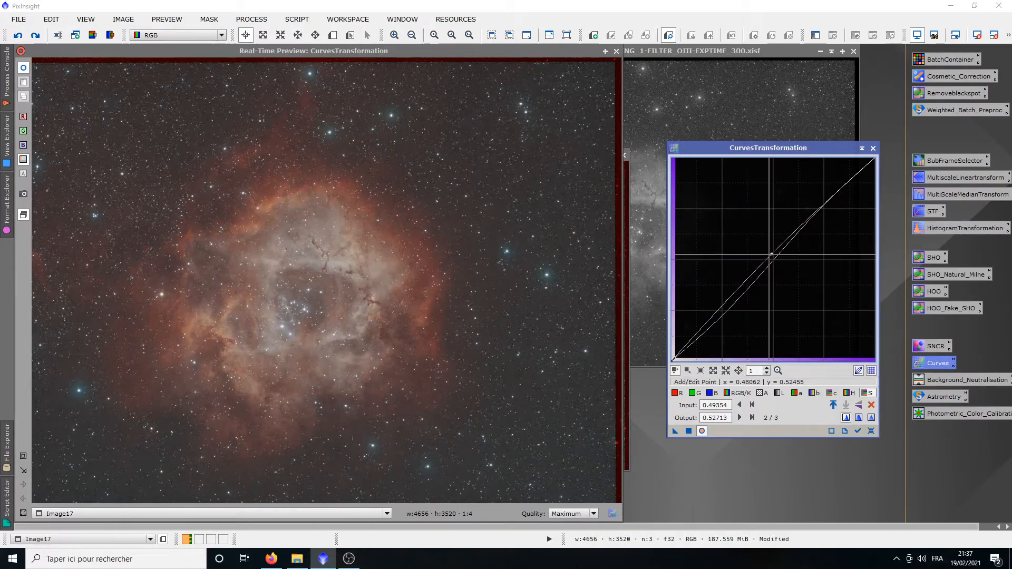
left_click_drag(772, 254, 773, 256)
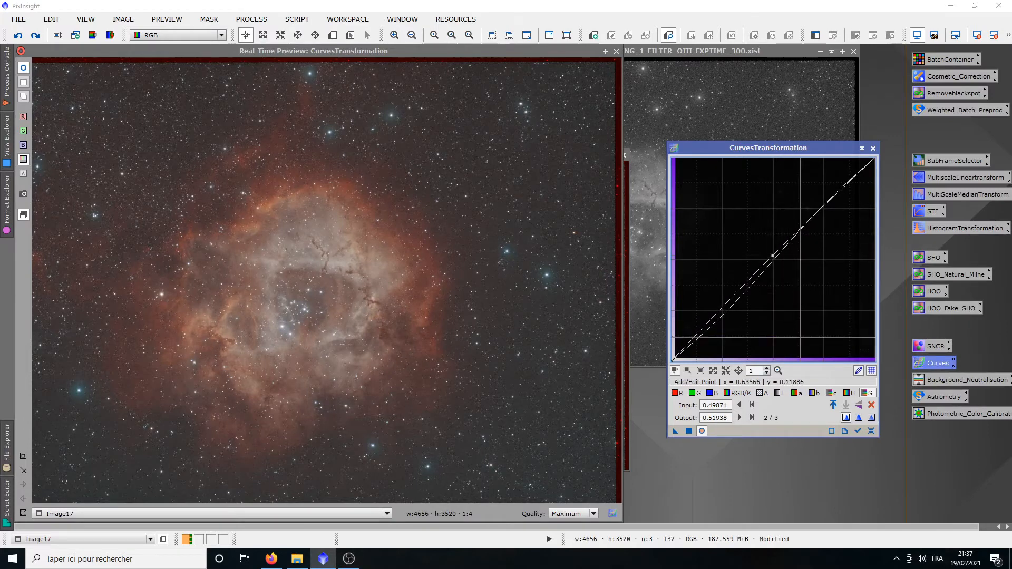
left_click(780, 395)
left_click_drag(773, 259, 775, 256)
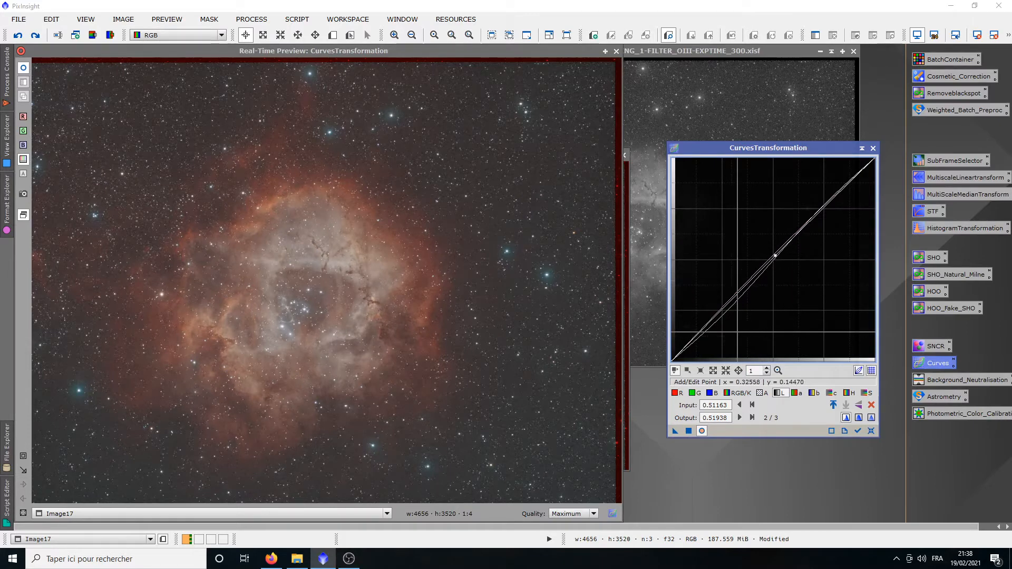
Apply the curves to Image17 and close the real-time preview and CurvesTransformation.
left_click(689, 432)
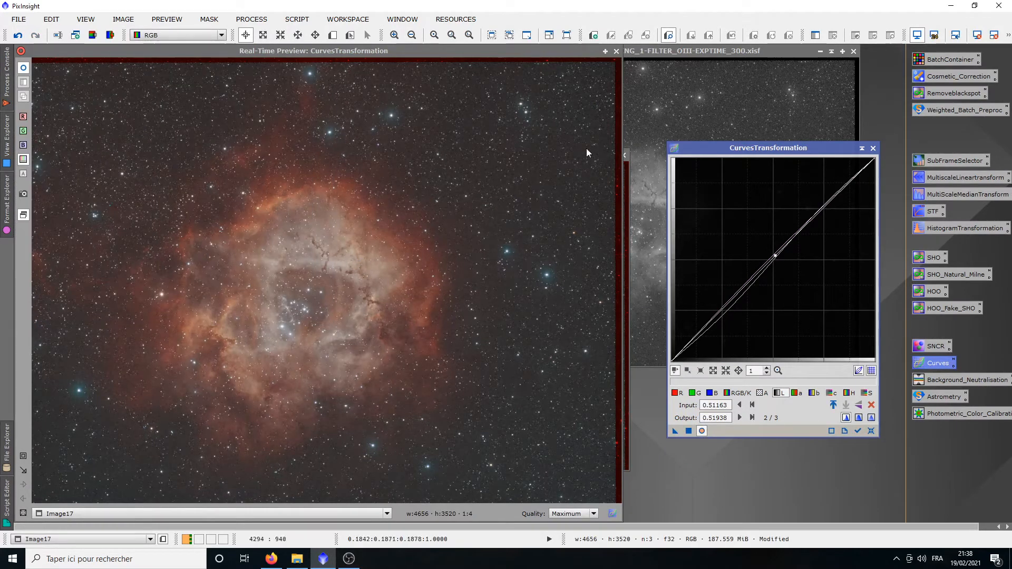
left_click(616, 51)
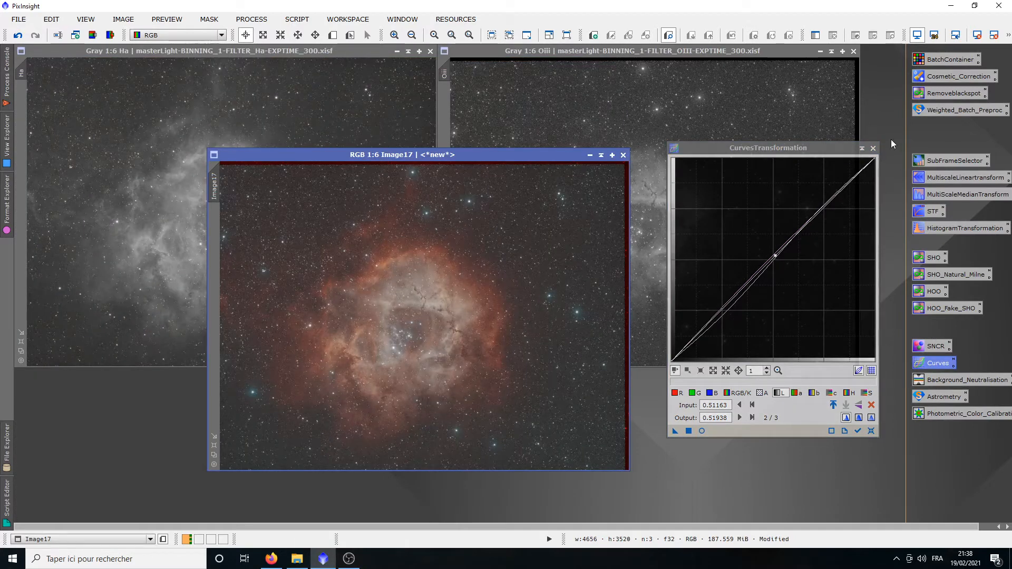
left_click(873, 148)
Move Image17 clear of the two grayscale frames and examine the nebula core and outer nebulosity in the Ha image.
left_click_drag(497, 155, 438, 103)
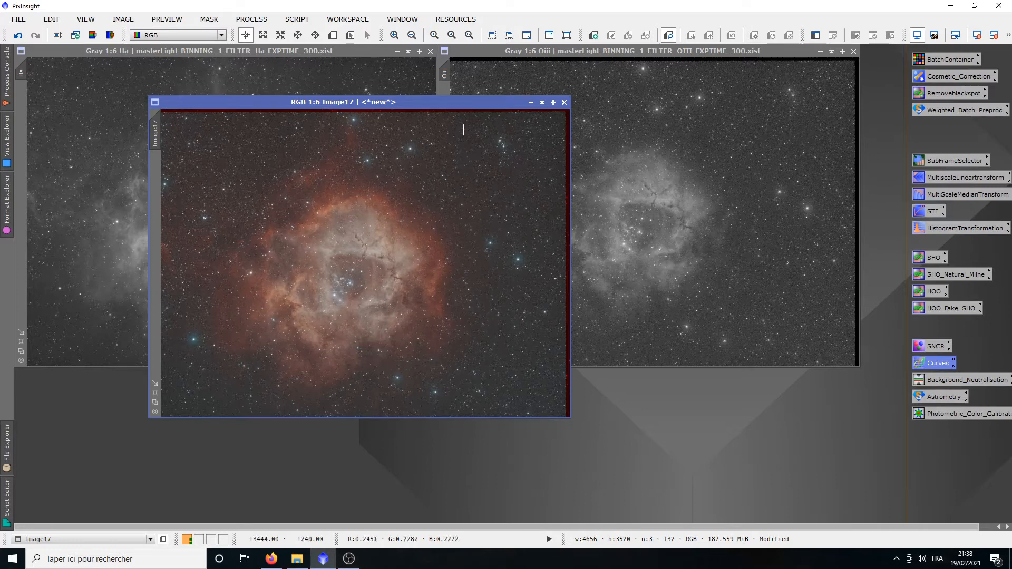
left_click_drag(468, 103, 487, 432)
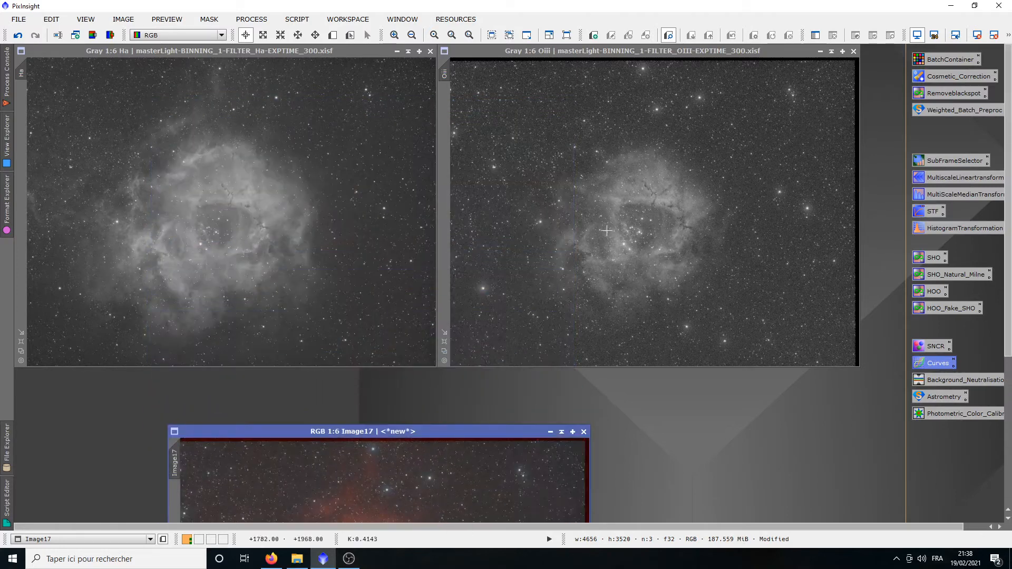
scroll(260, 237, "up", 5)
left_click_drag(260, 244, 217, 234)
scroll(217, 234, "up", 5)
scroll(272, 242, "down", 10)
scroll(193, 302, "up", 4)
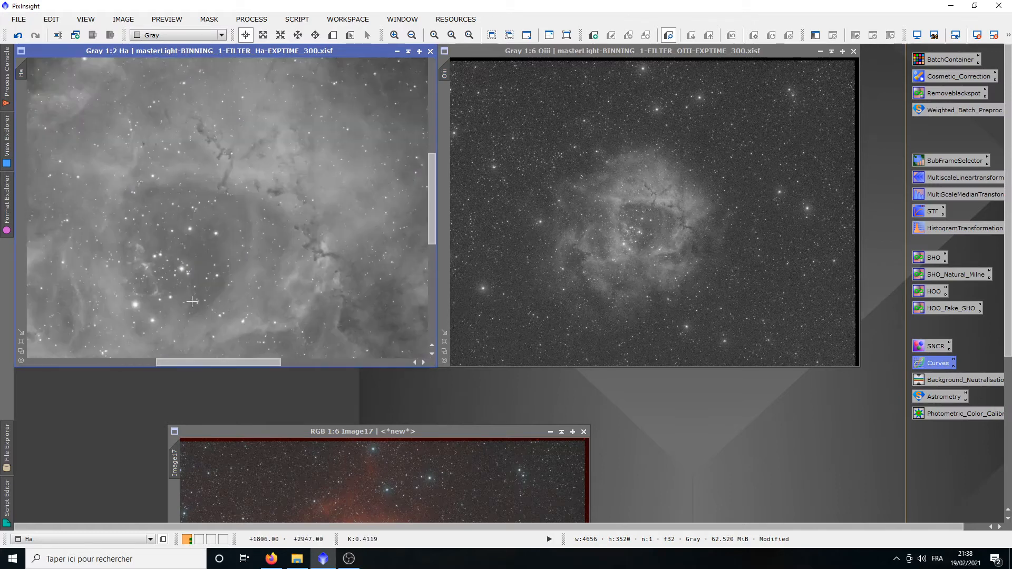
scroll(301, 220, "up", 2)
scroll(189, 309, "down", 3)
scroll(253, 208, "up", 1)
left_click_drag(158, 283, 353, 157)
left_click_drag(196, 272, 391, 147)
mouse_move(205, 278)
left_mouse_down()
mouse_move(248, 244)
mouse_move(300, 173)
mouse_move(237, 327)
left_mouse_up()
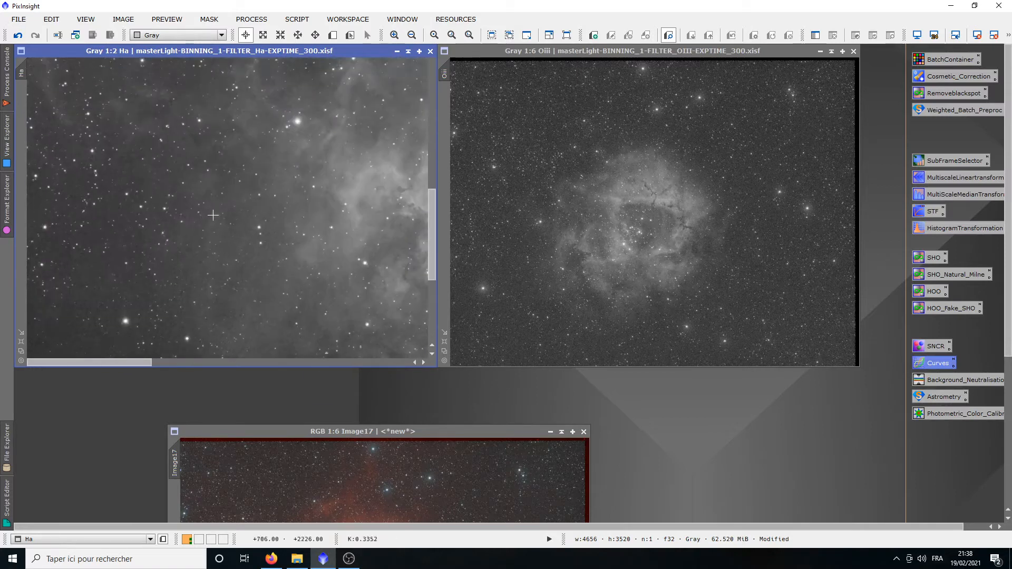
left_click_drag(216, 181, 242, 299)
Bring Image17 back beside the grayscale frames and compare it with the Ha image's stars and background at 2:1 zoom.
mouse_move(384, 431)
left_mouse_down()
mouse_move(420, 352)
mouse_move(448, 122)
left_mouse_up()
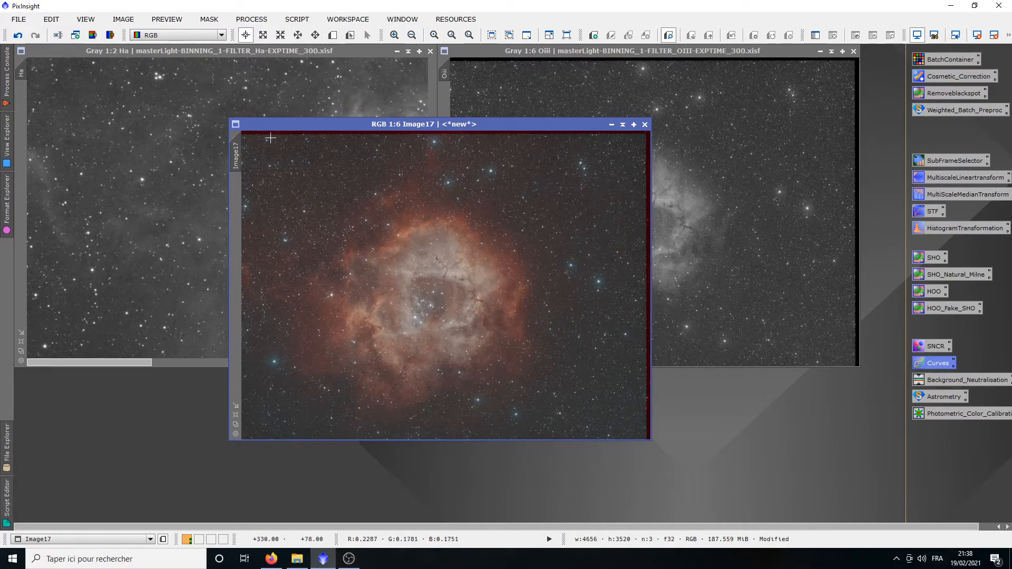
scroll(453, 268, "down", 1)
scroll(453, 268, "up", 1)
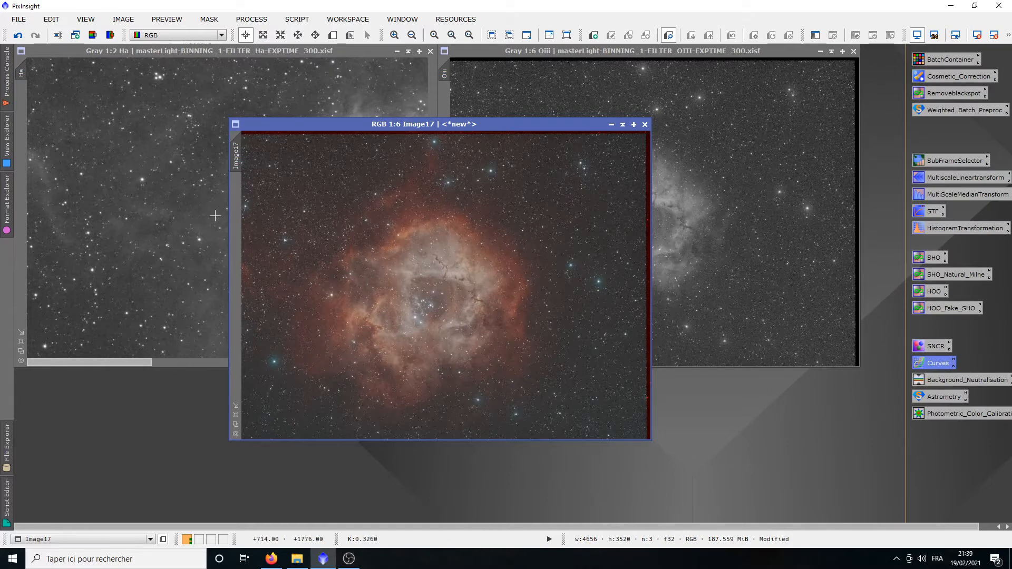
left_click(179, 173)
scroll(179, 173, "up", 2)
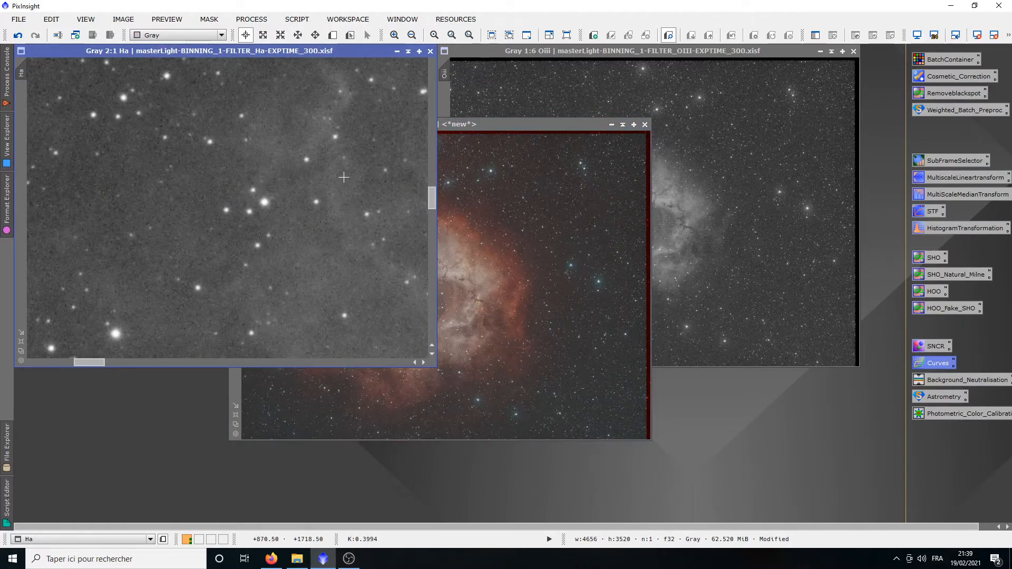
left_click_drag(344, 180, 127, 198)
left_click_drag(315, 168, 211, 241)
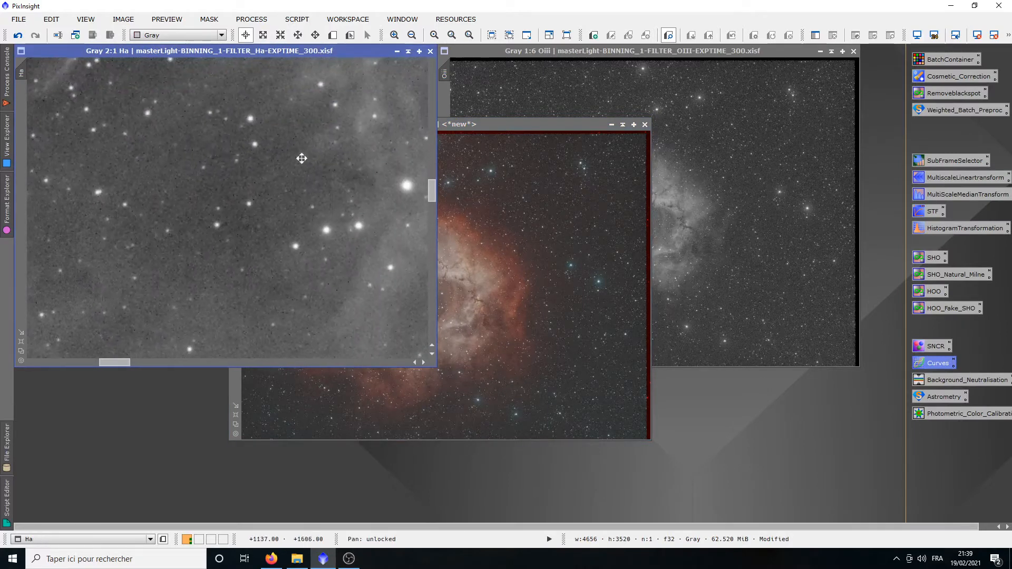
left_click_drag(309, 150, 182, 279)
left_click(486, 269)
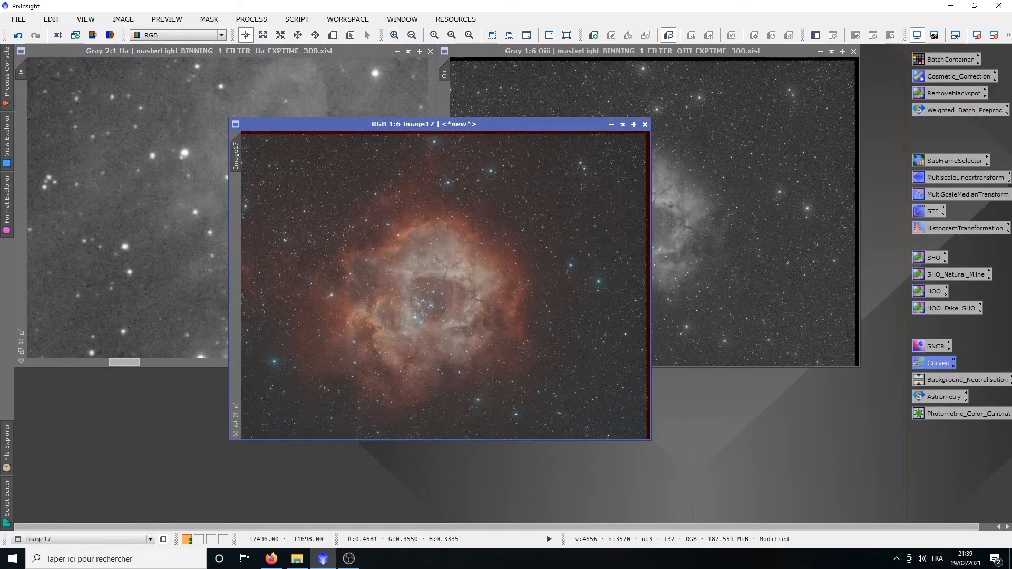
scroll(464, 285, "down", 1)
scroll(467, 286, "up", 1)
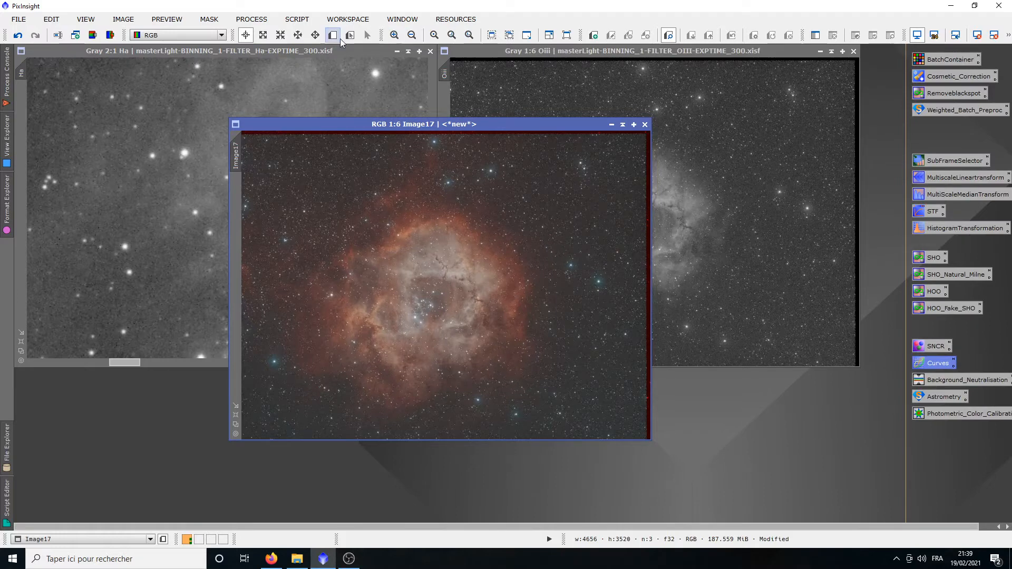
Open the LRGBCombination process and disable its R, G and B channels, leaving only L enabled.
left_click(251, 19)
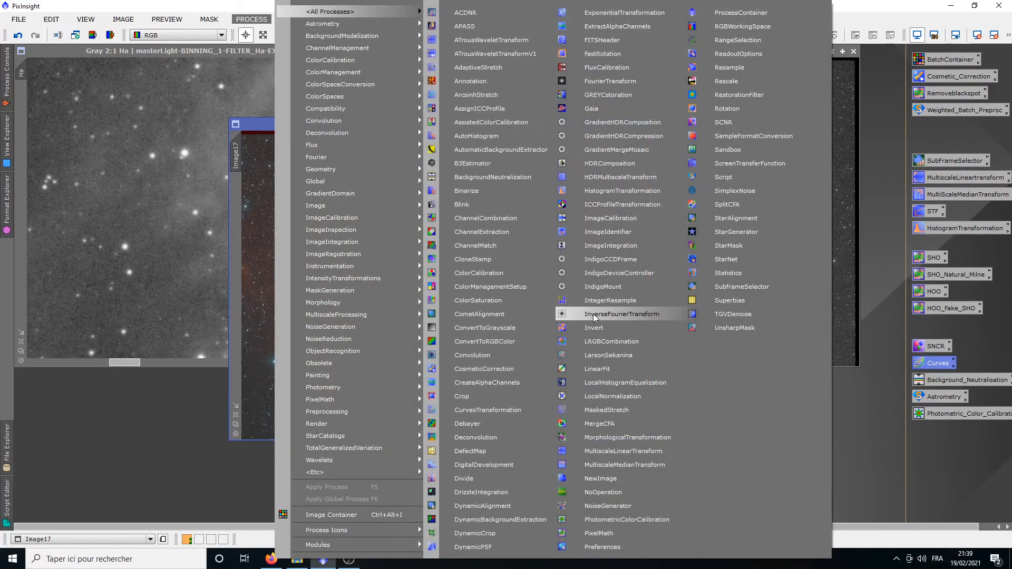
left_click(640, 342)
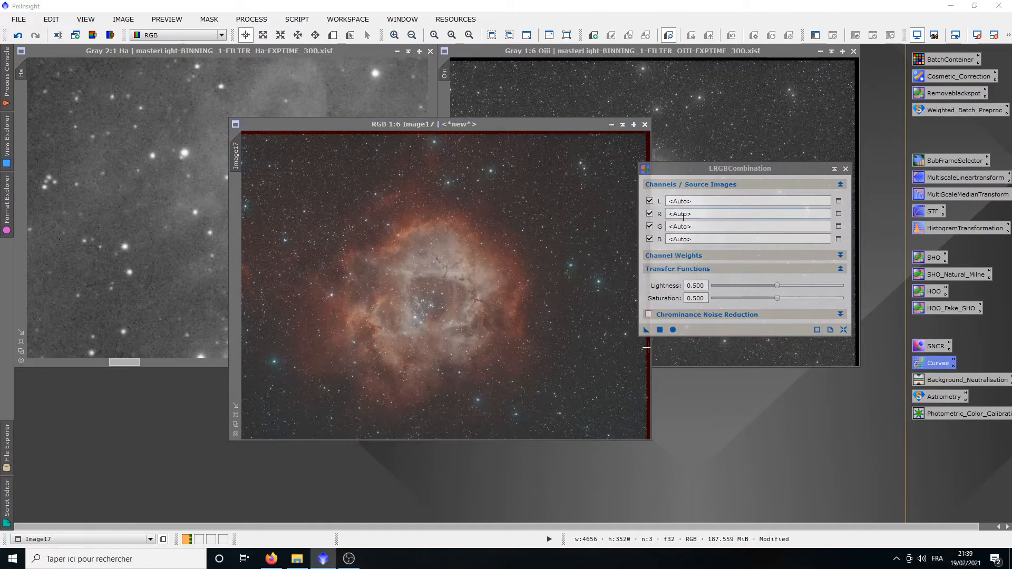
left_click(650, 213)
left_click(650, 226)
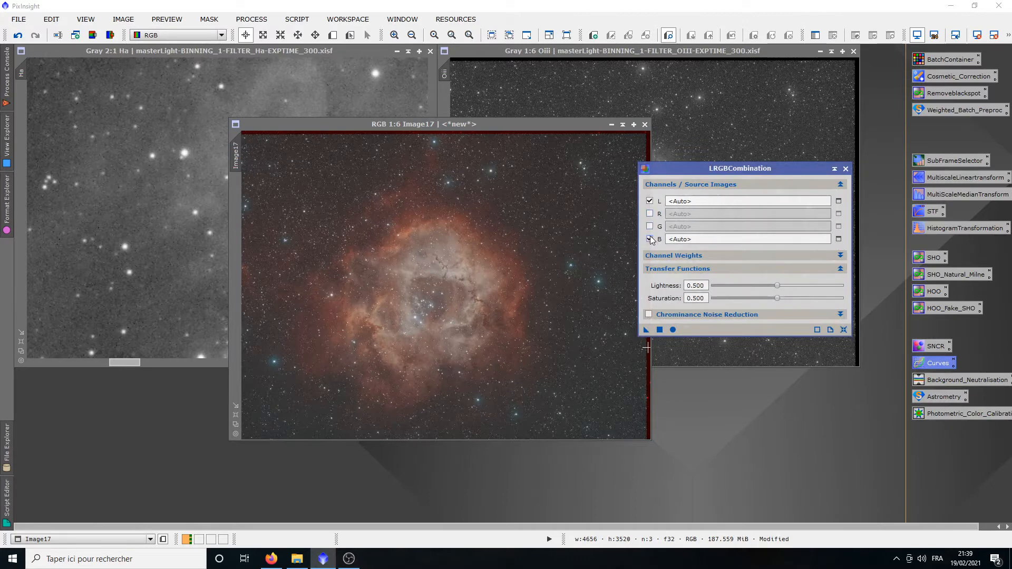
left_click(649, 238)
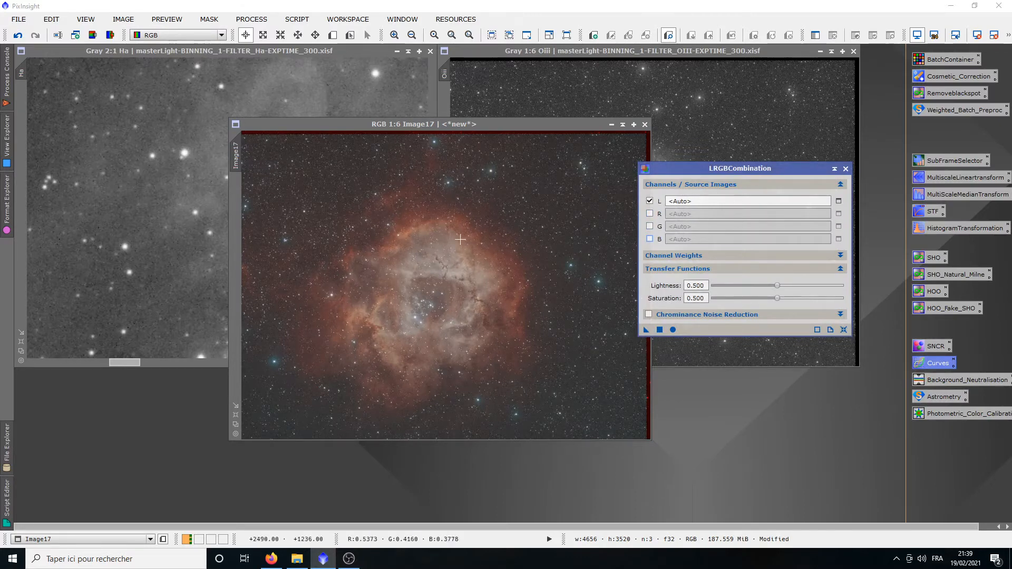
Apply the LRGB combination to Image17 with Ha as the lightness source and chrominance noise reduction enabled.
left_click(840, 201)
left_click(530, 271)
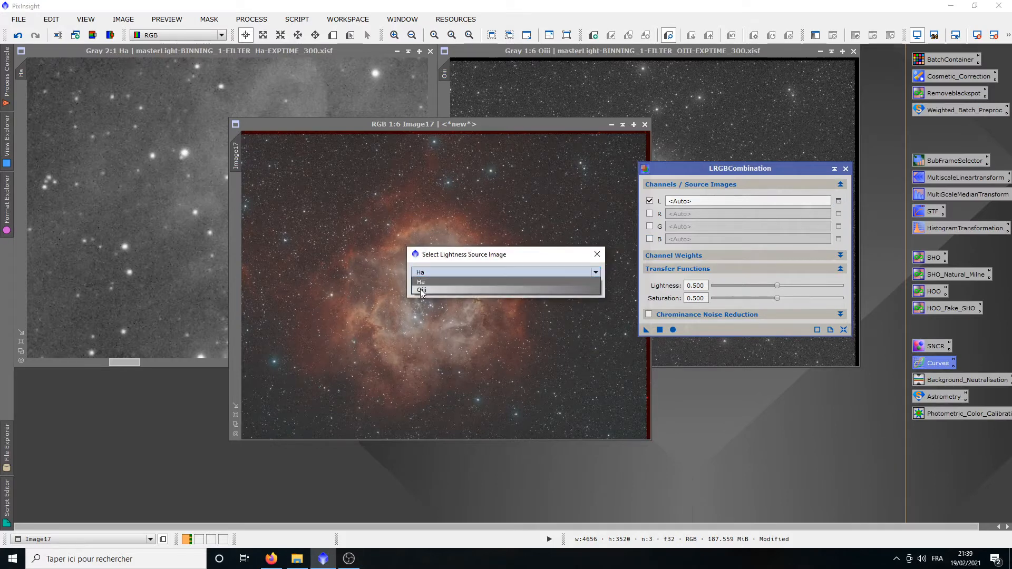
left_click(419, 282)
left_click(530, 289)
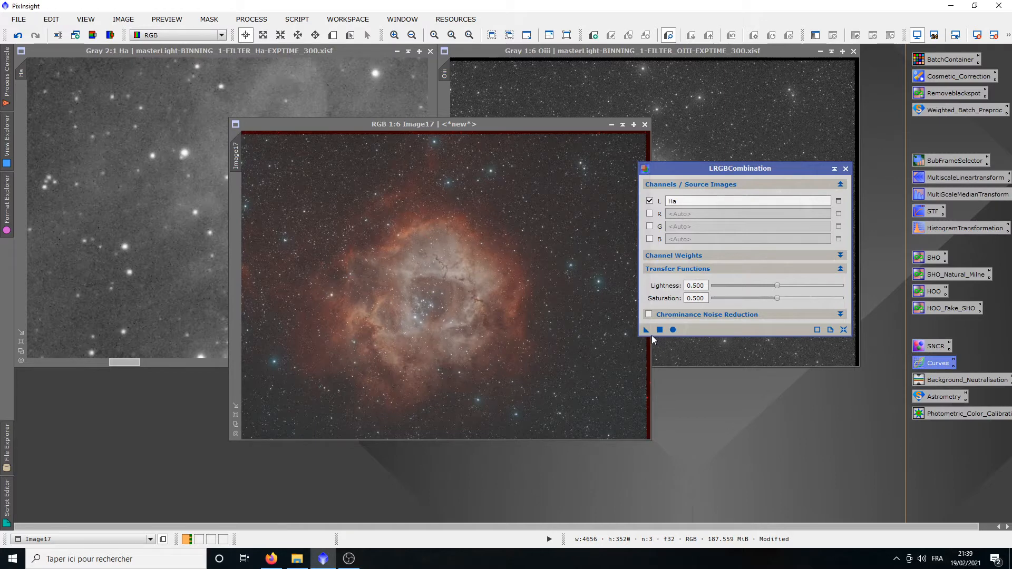
left_click(648, 315)
left_click_drag(647, 331, 574, 353)
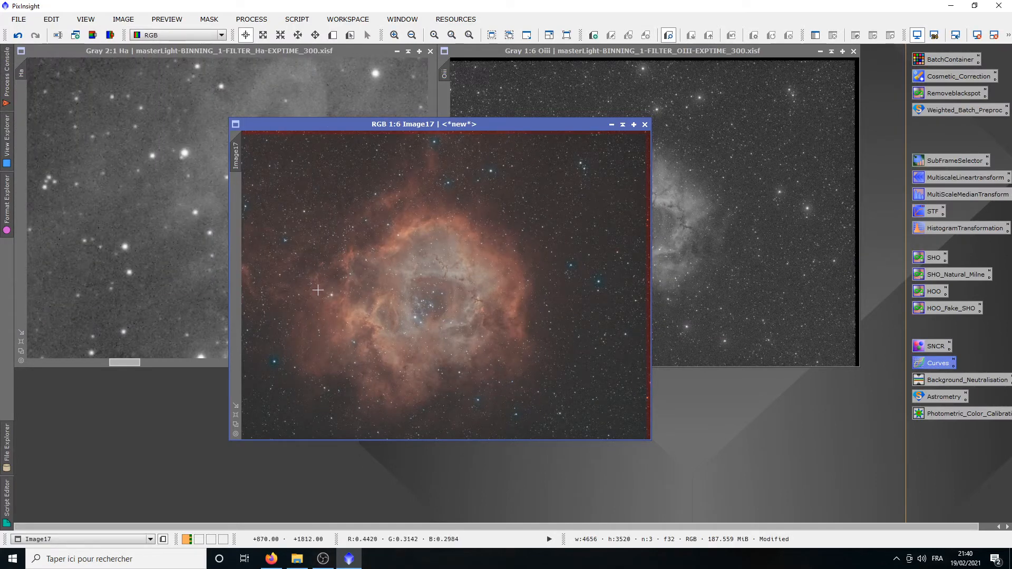
Inspect the combined Image17's nebula core and star background up close, and enlarge its window for a wider view.
scroll(420, 248, "up", 3)
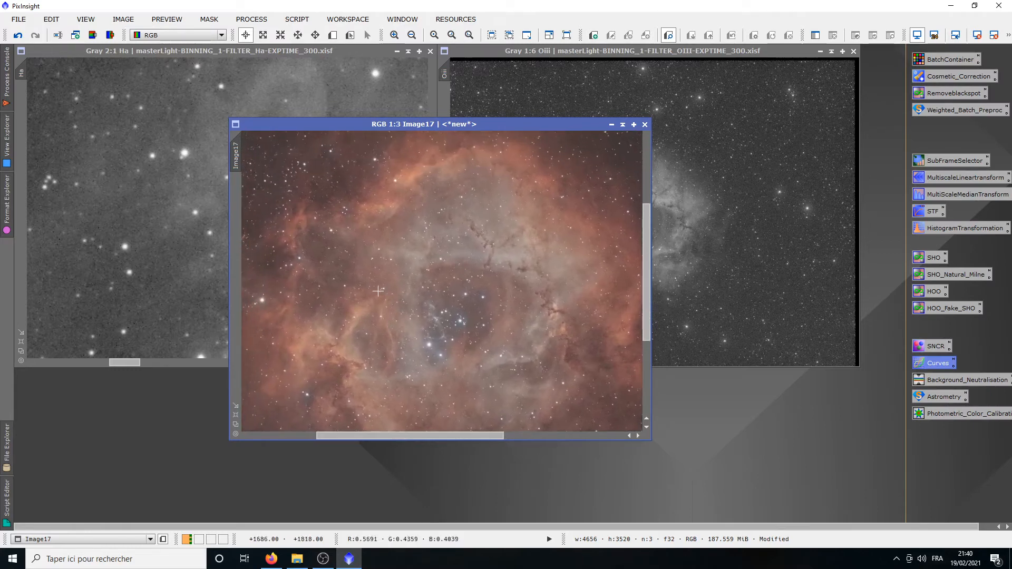
scroll(470, 267, "up", 4)
scroll(488, 312, "down", 1)
left_click_drag(499, 194, 415, 316)
scroll(537, 167, "down", 3)
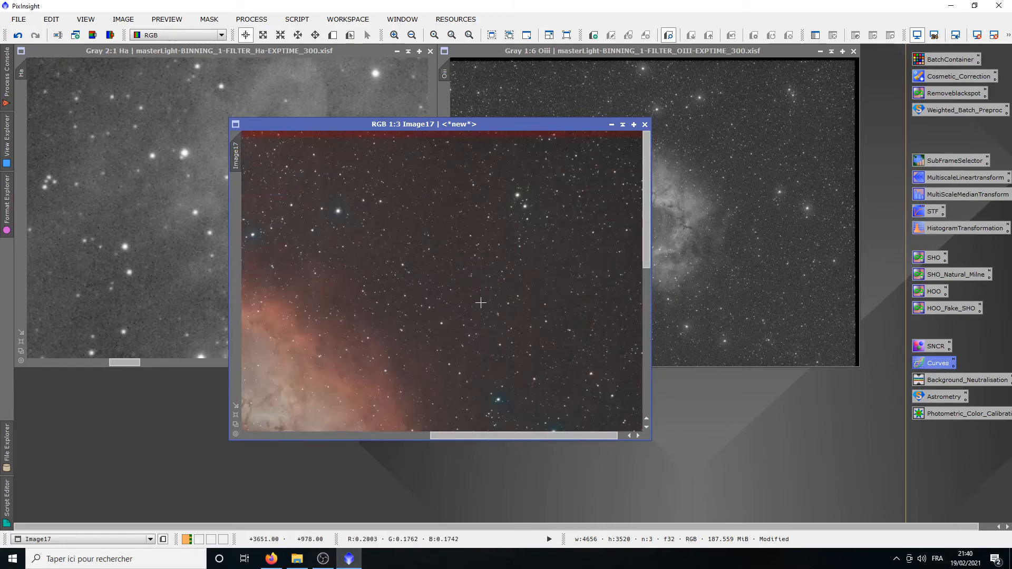
scroll(443, 312, "up", 1)
scroll(432, 309, "down", 1)
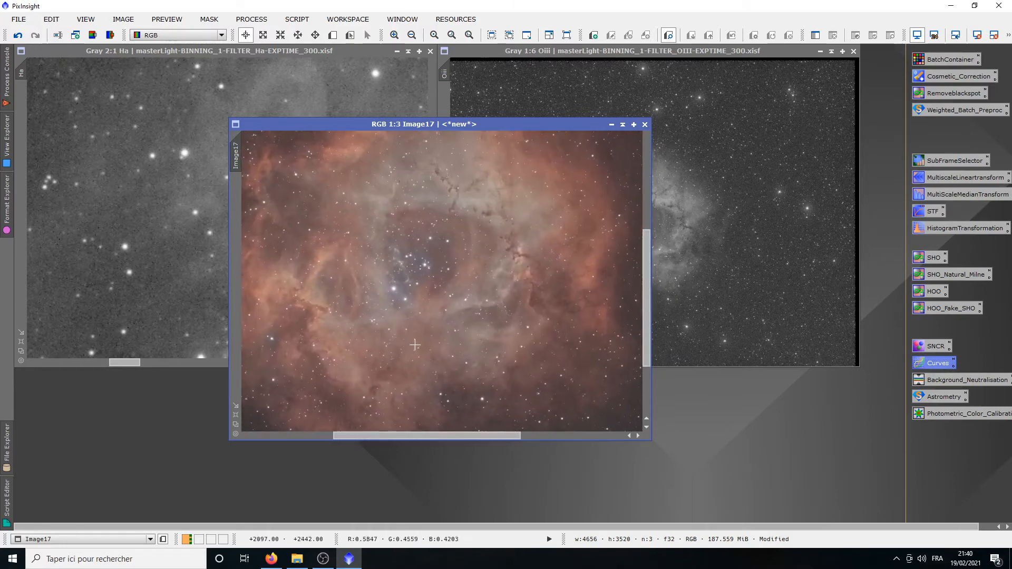
scroll(424, 306, "up", 1)
scroll(423, 306, "down", 2)
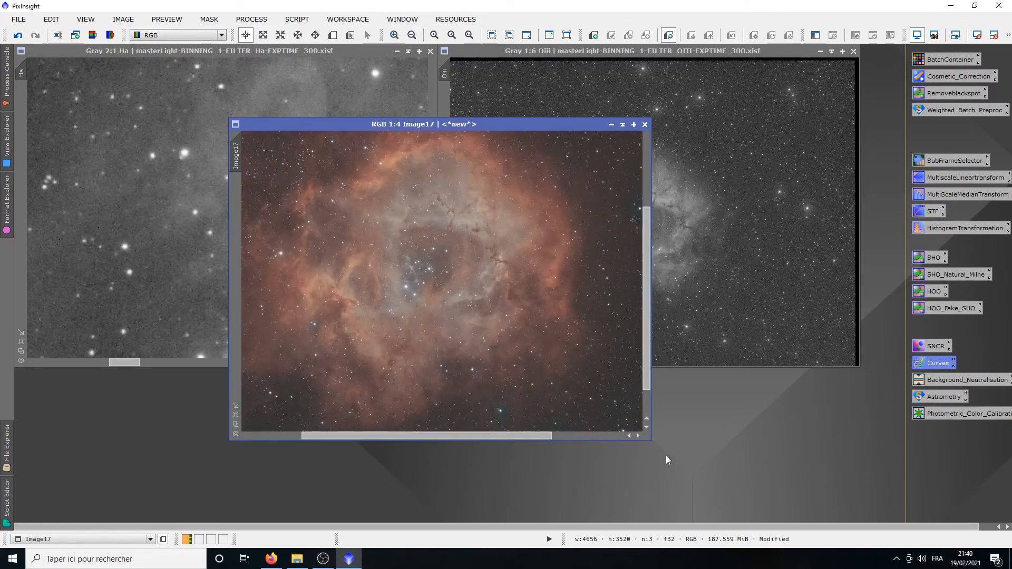
left_click_drag(650, 435, 850, 522)
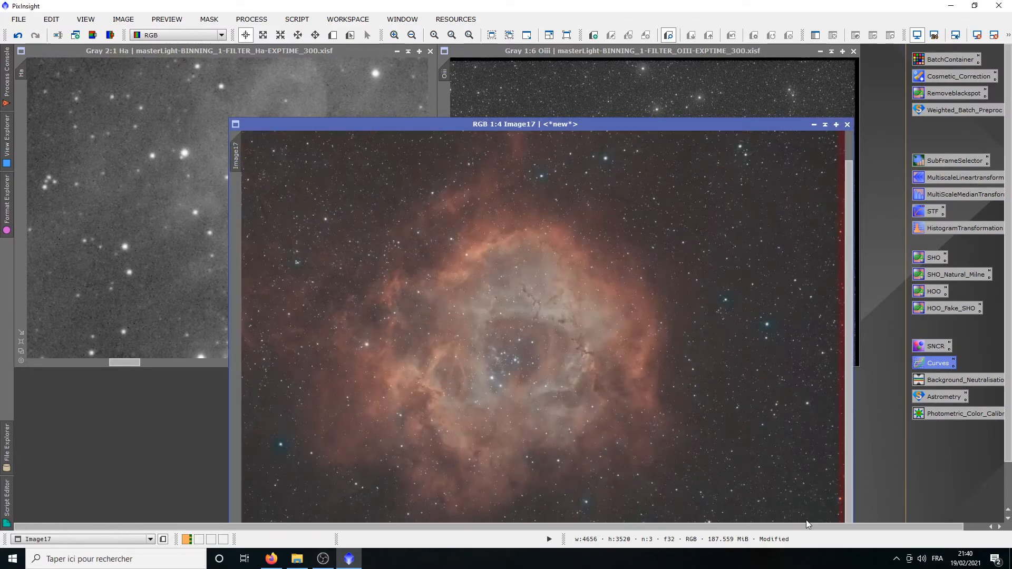
Compare Image17 with and without the LRGB combination, leave the combination applied, and close its process window.
left_click_drag(602, 127, 429, 54)
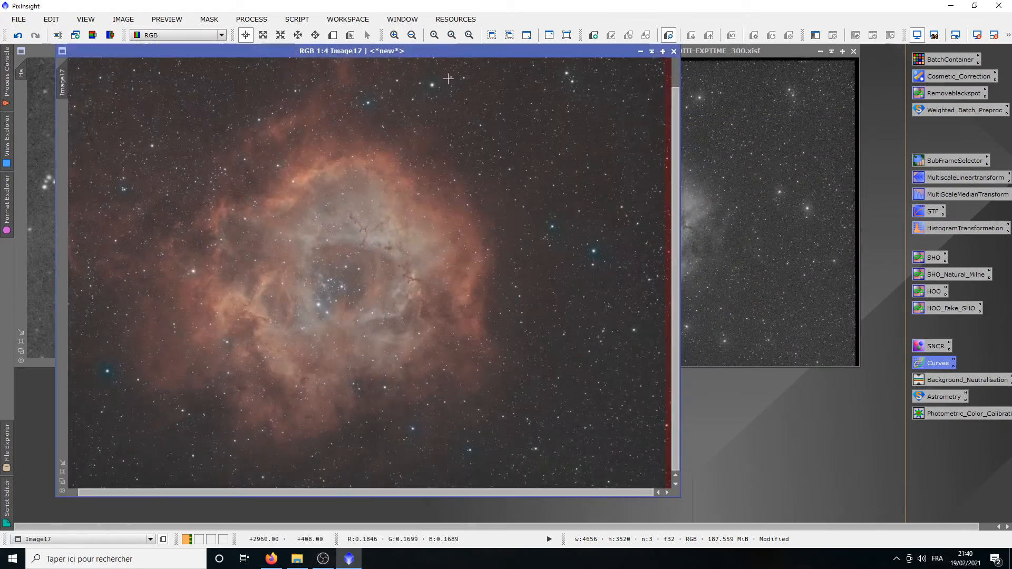
scroll(388, 278, "up", 1)
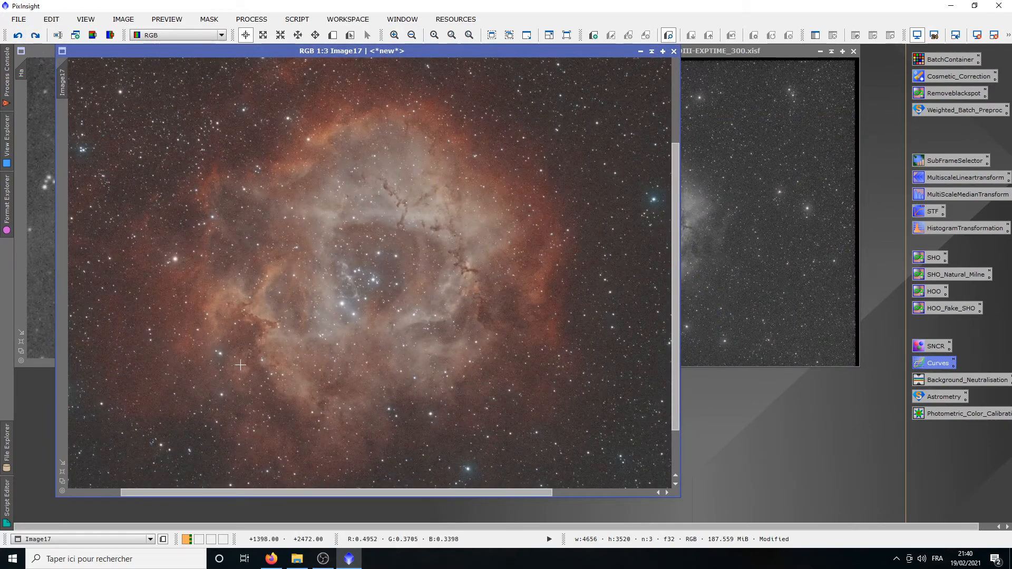
left_click(35, 37)
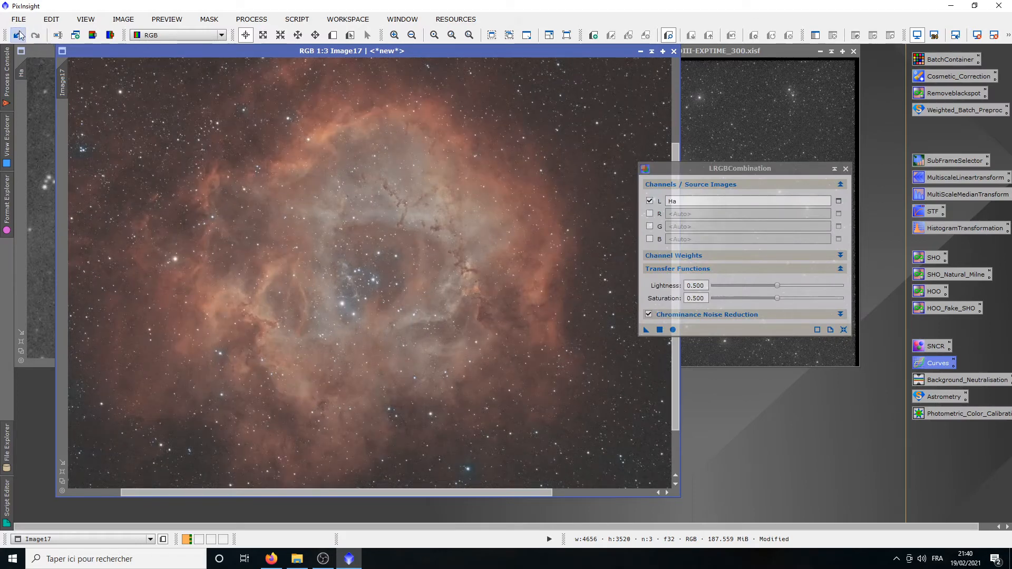
left_click(19, 35)
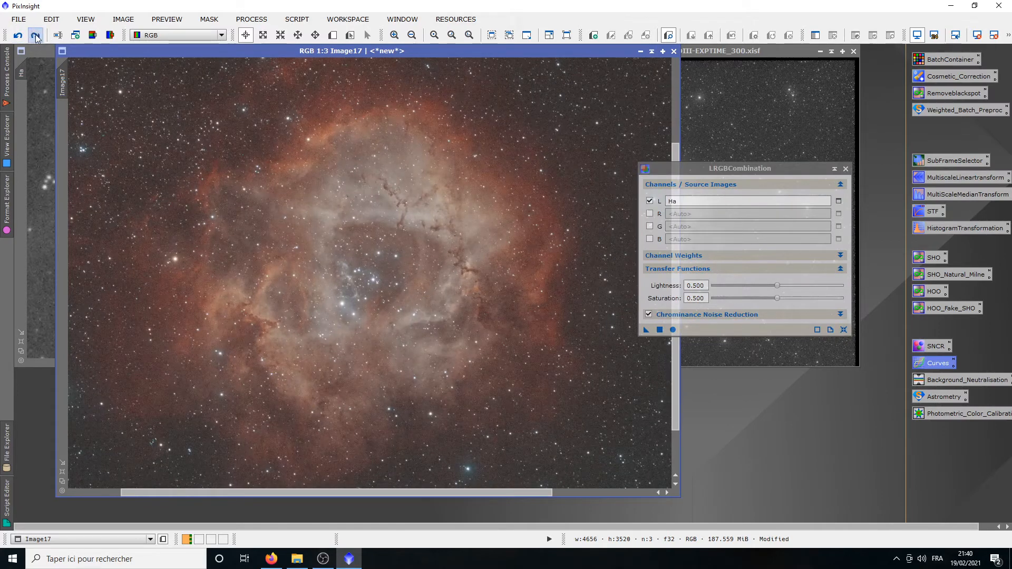
left_click(35, 36)
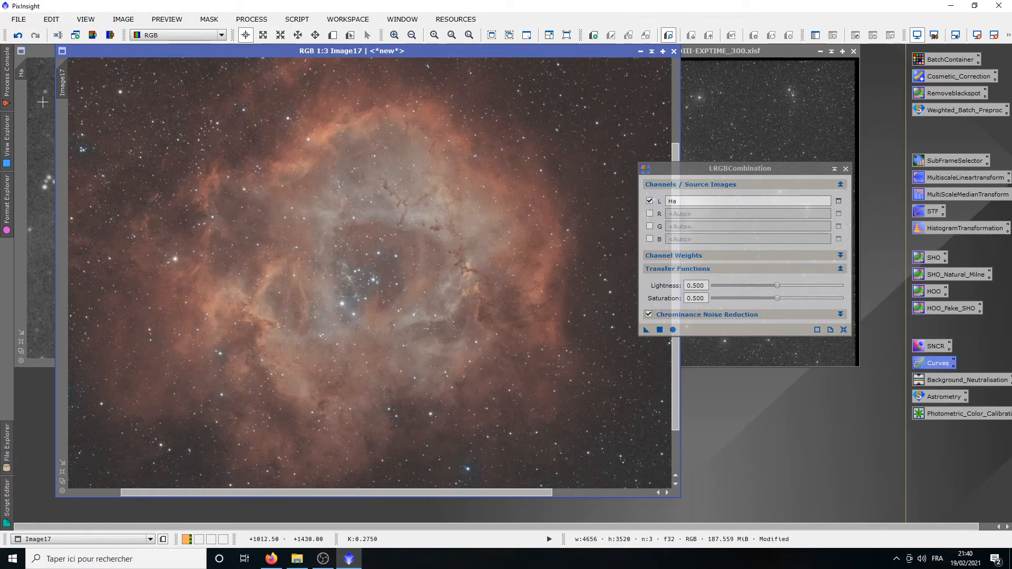
left_click(846, 168)
scroll(375, 273, "down", 1)
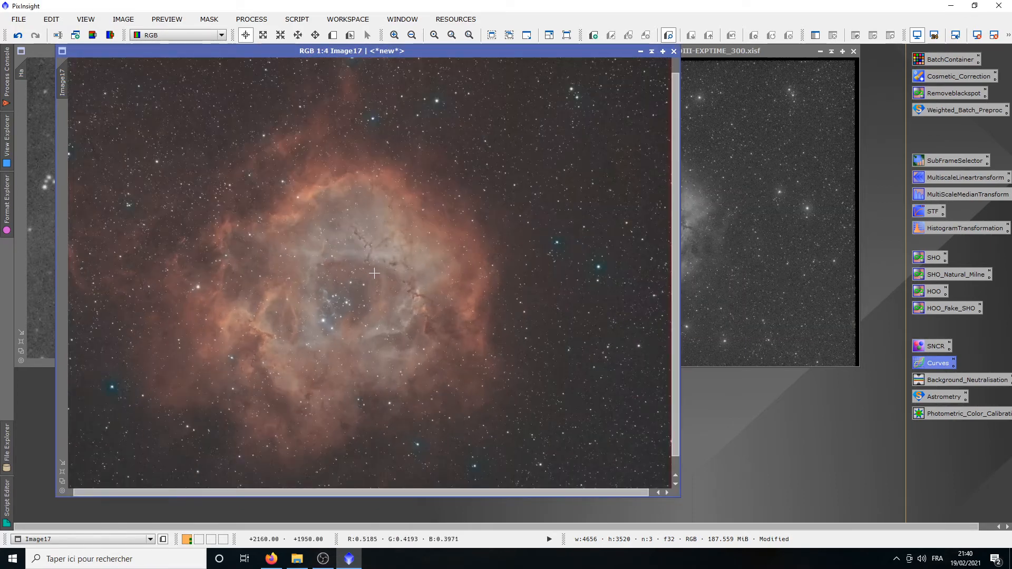
Reset CurvesTransformation, turn on its real-time preview, and shape a lightness S-curve through about (0.256, 0.238) and (0.742, 0.762).
double_click(938, 363)
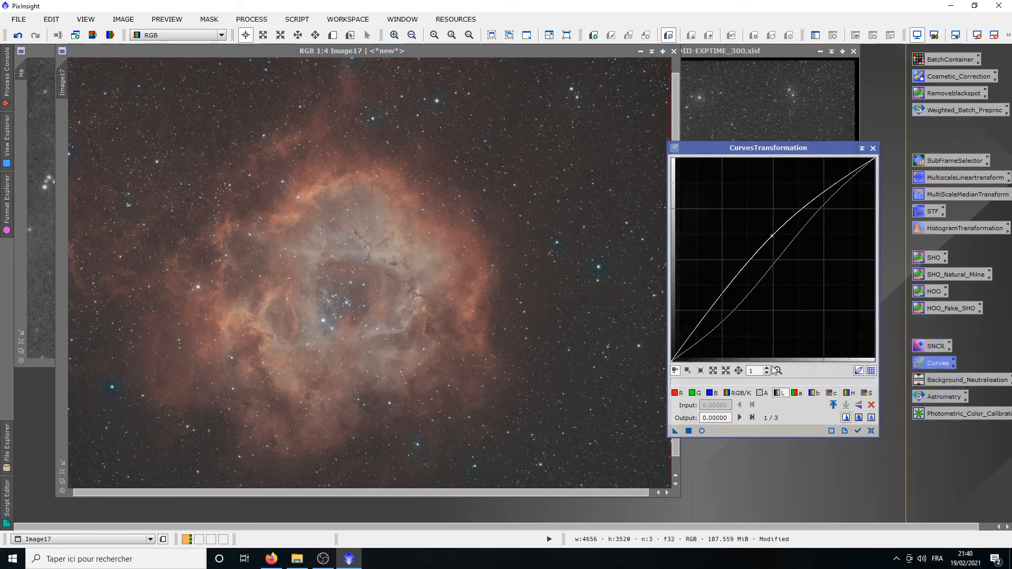
left_click(871, 432)
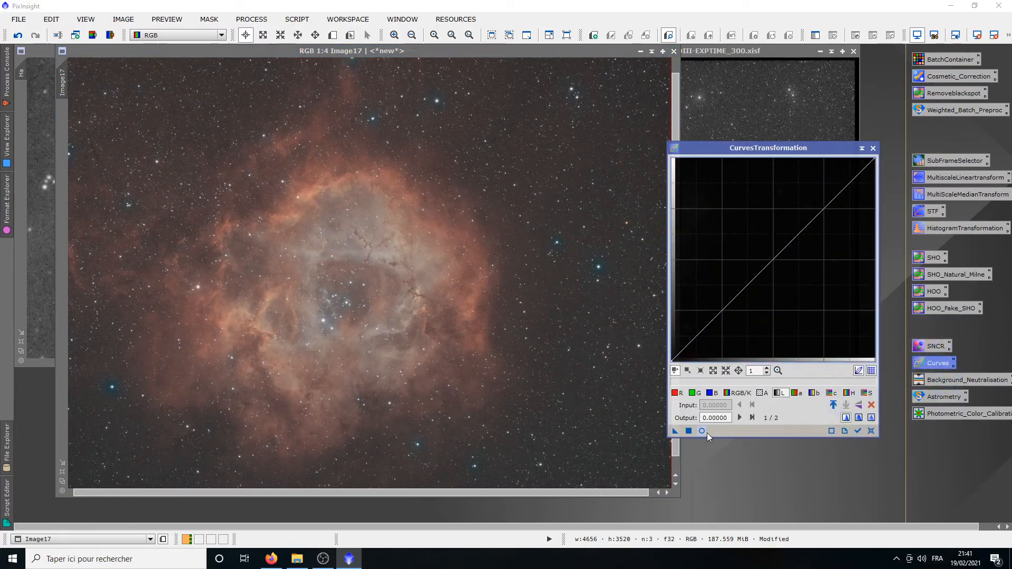
left_click(702, 431)
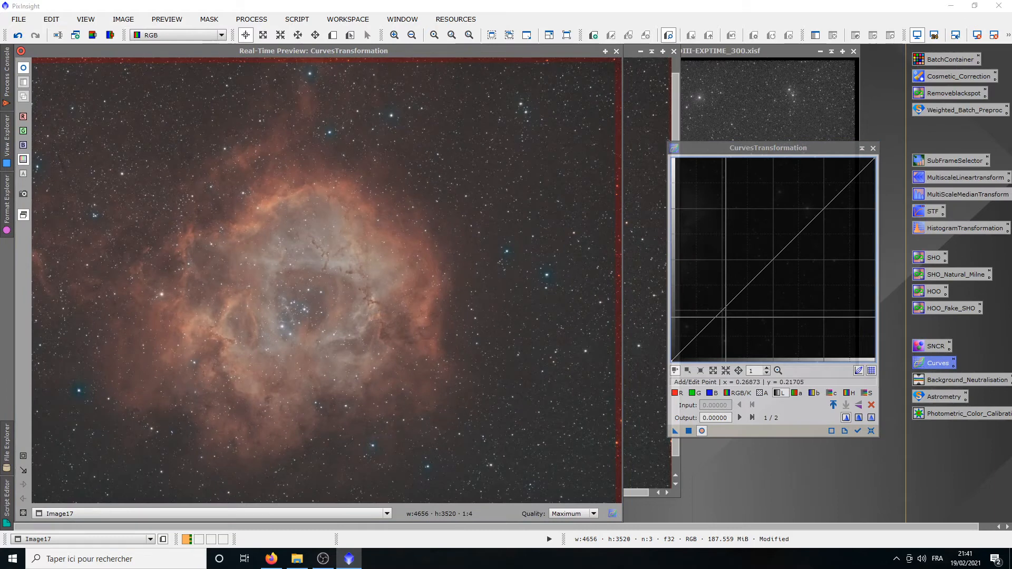
left_click(725, 315)
left_click_drag(725, 315, 723, 313)
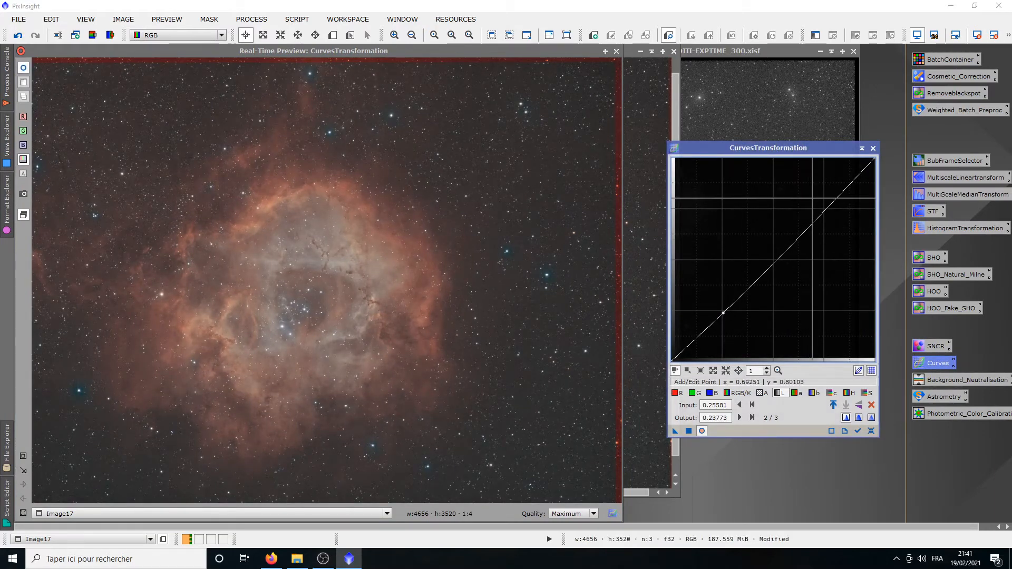
left_click(822, 206)
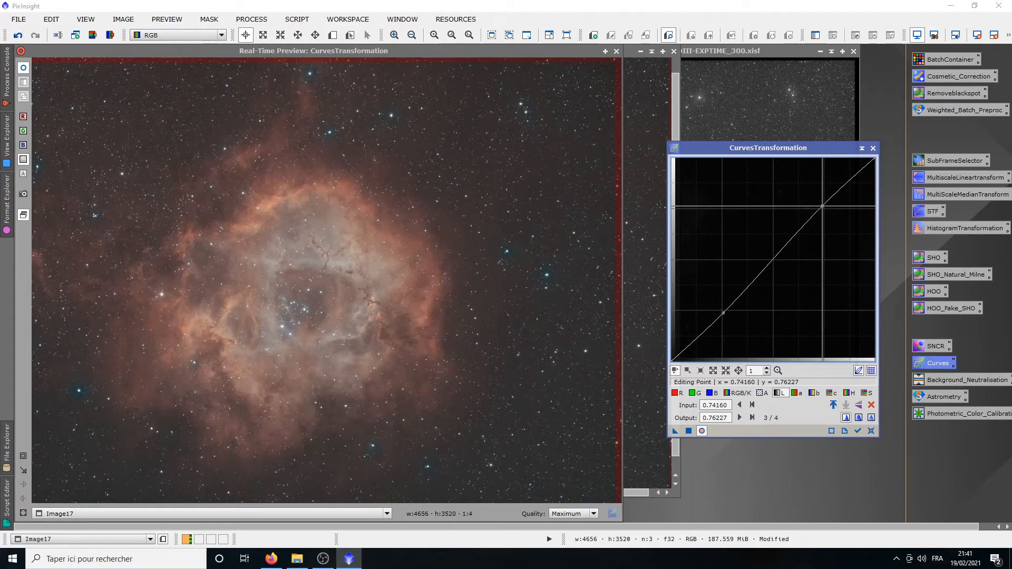
Raise the saturation curve's midpoint to about 0.504 input and 0.540 output, and apply the curves to Image17.
left_click(866, 392)
left_click_drag(775, 255, 774, 251)
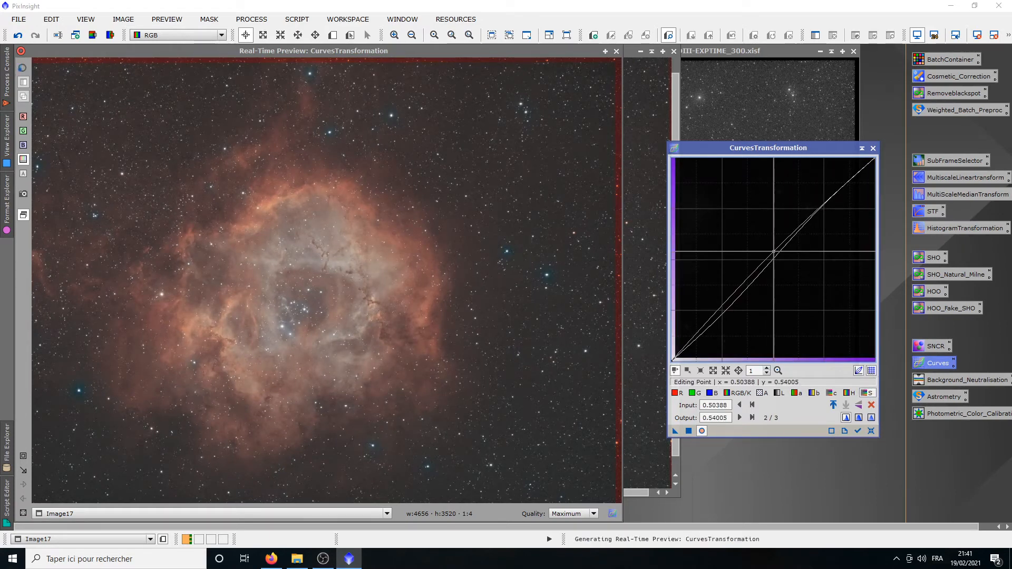
left_click_drag(688, 432, 402, 329)
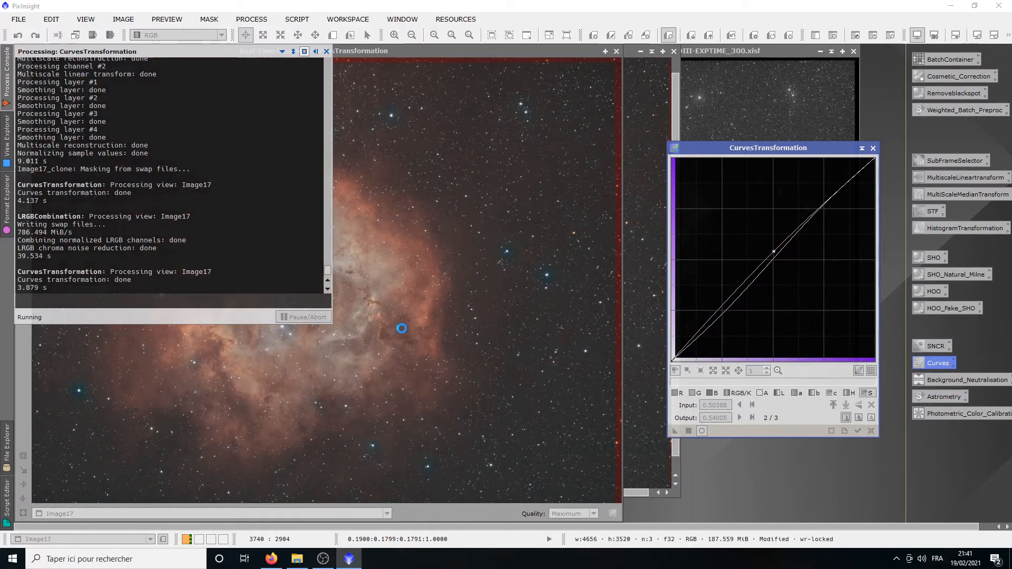
left_click(616, 51)
left_click(872, 148)
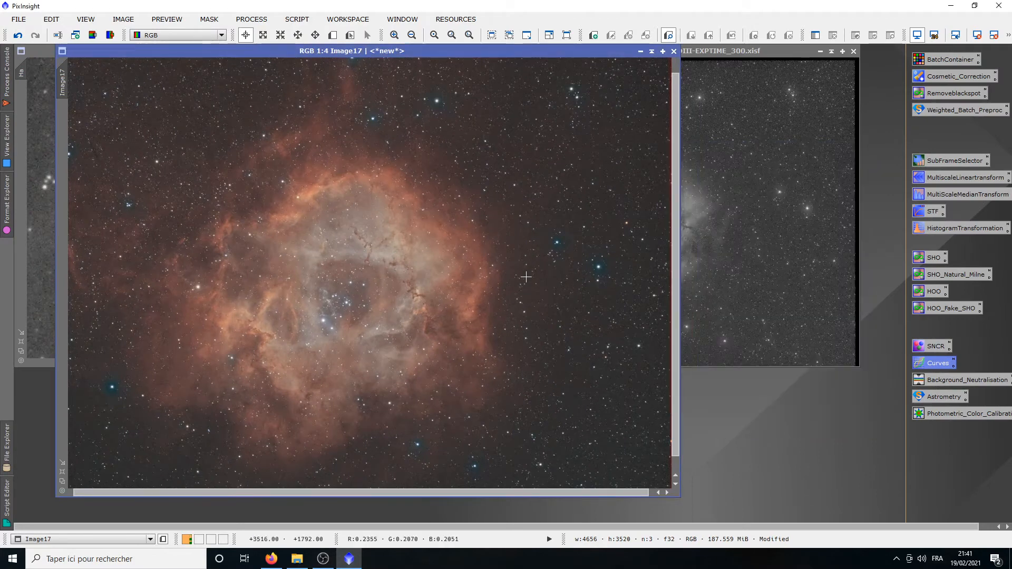
Start DynamicCrop on Image17 and draw a crop frame of about 4560 × 3445 px excluding the red upper and right borders.
scroll(525, 277, "up", 1)
scroll(518, 277, "down", 1)
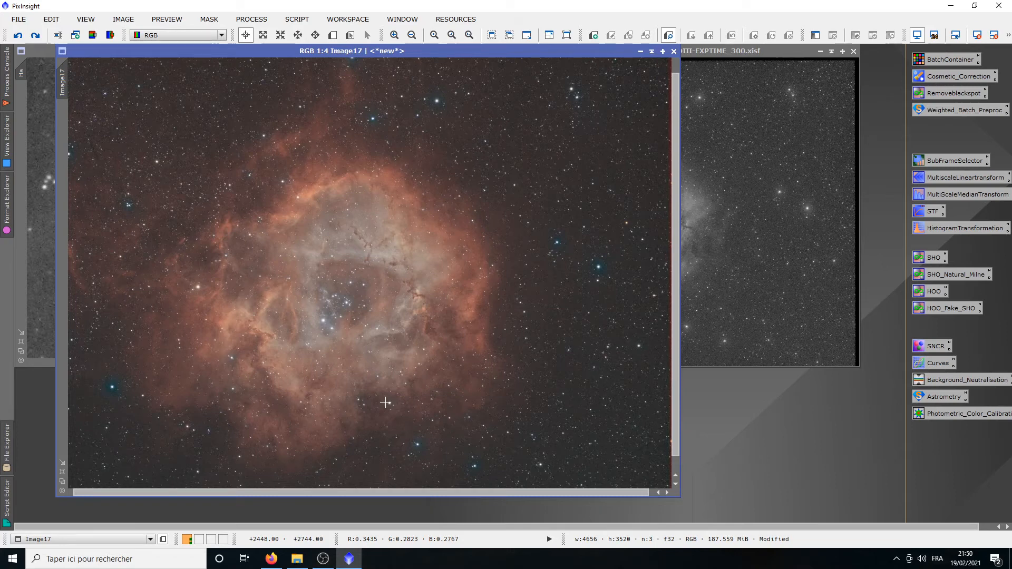
scroll(363, 324, "down", 1)
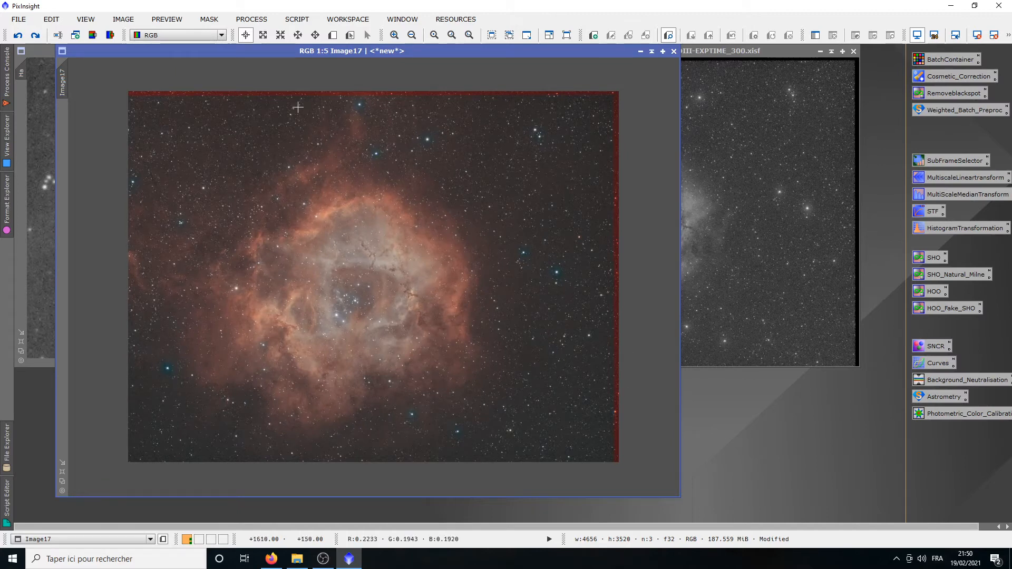
scroll(333, 211, "up", 1)
scroll(257, 44, "down", 1)
left_click(251, 19)
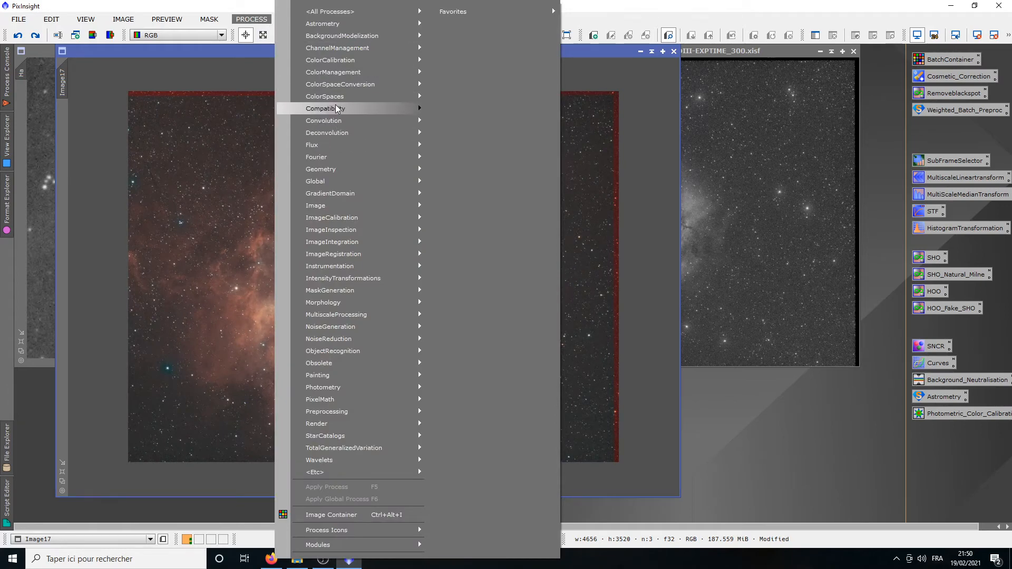
mouse_move(391, 169)
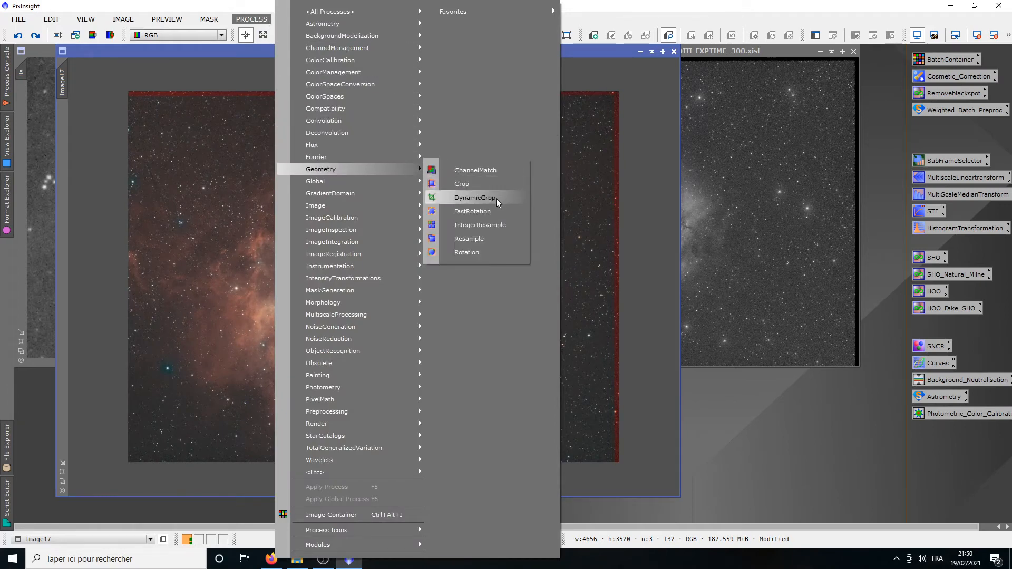
left_click(435, 198)
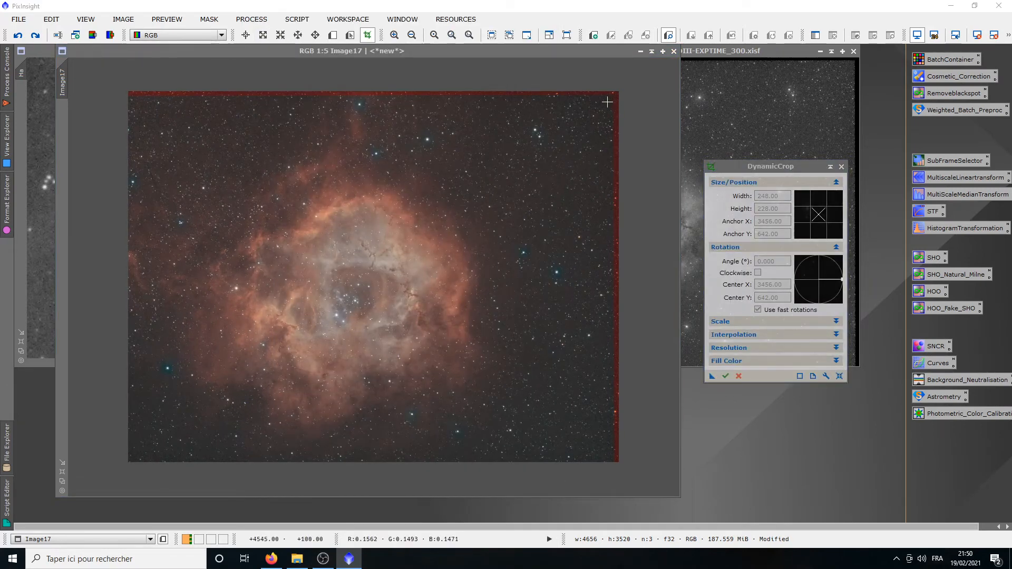
left_click_drag(607, 100, 118, 491)
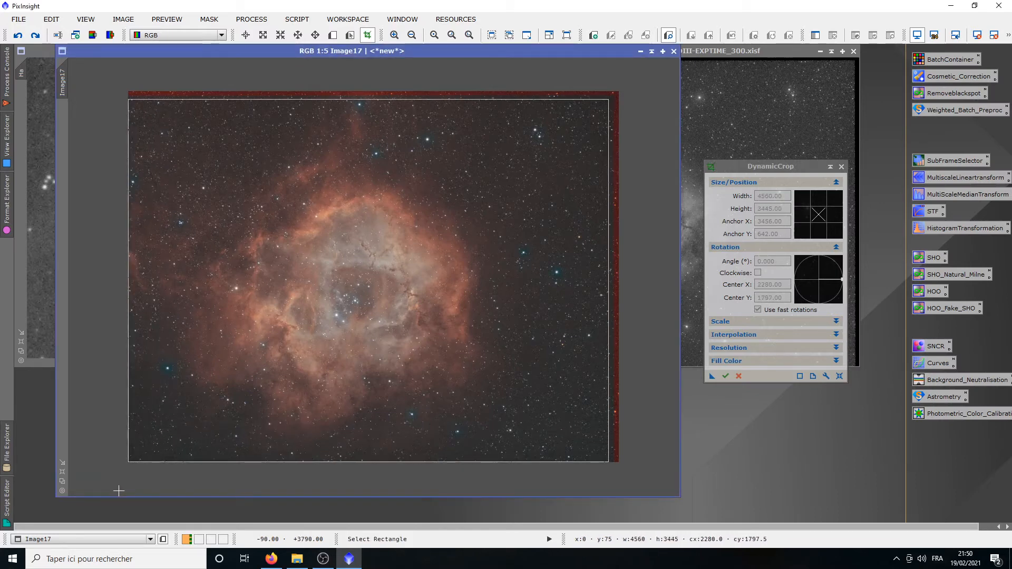
Move the crop frame's upper edge slightly outward, set its height to 3460 px, and apply the crop.
scroll(413, 190, "up", 4)
left_click_drag(413, 190, 319, 415)
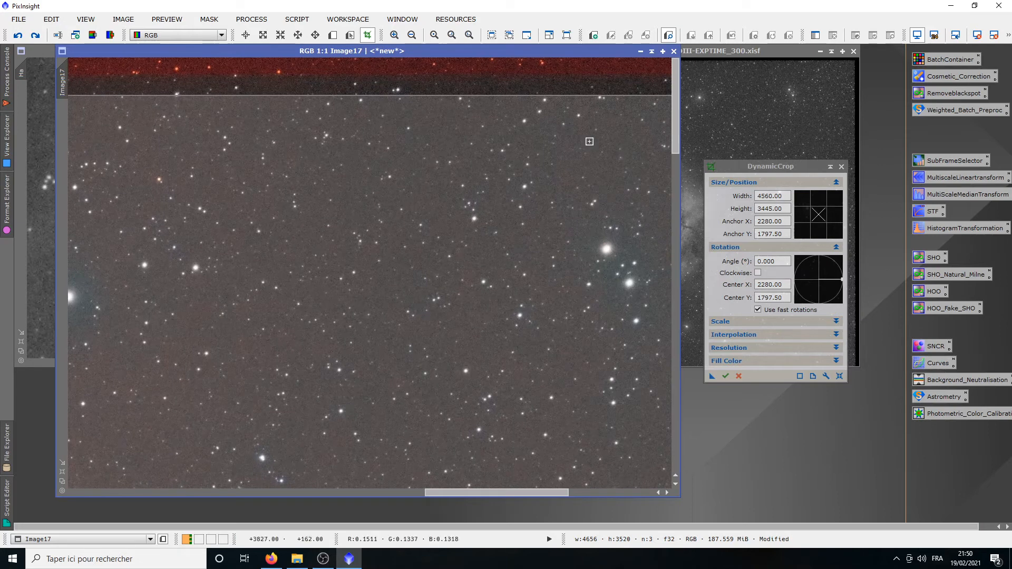
left_click_drag(537, 96, 537, 89)
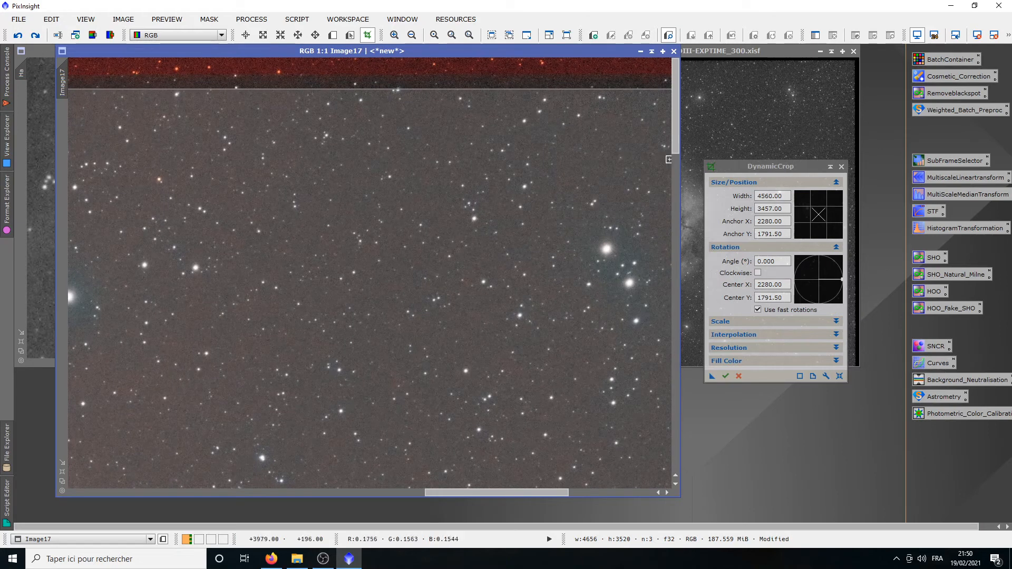
left_click(768, 207)
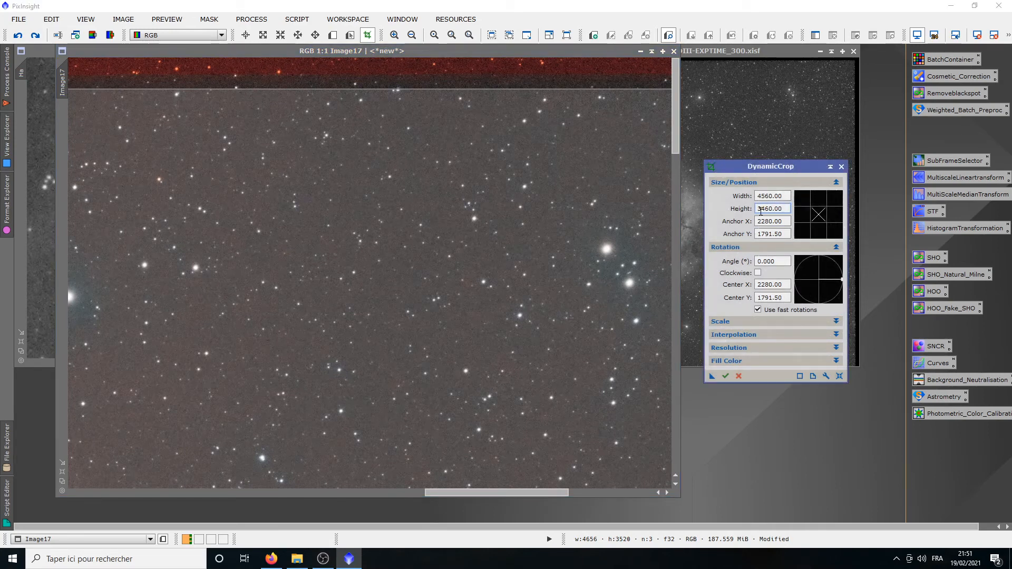
left_click_drag(473, 492, 596, 491)
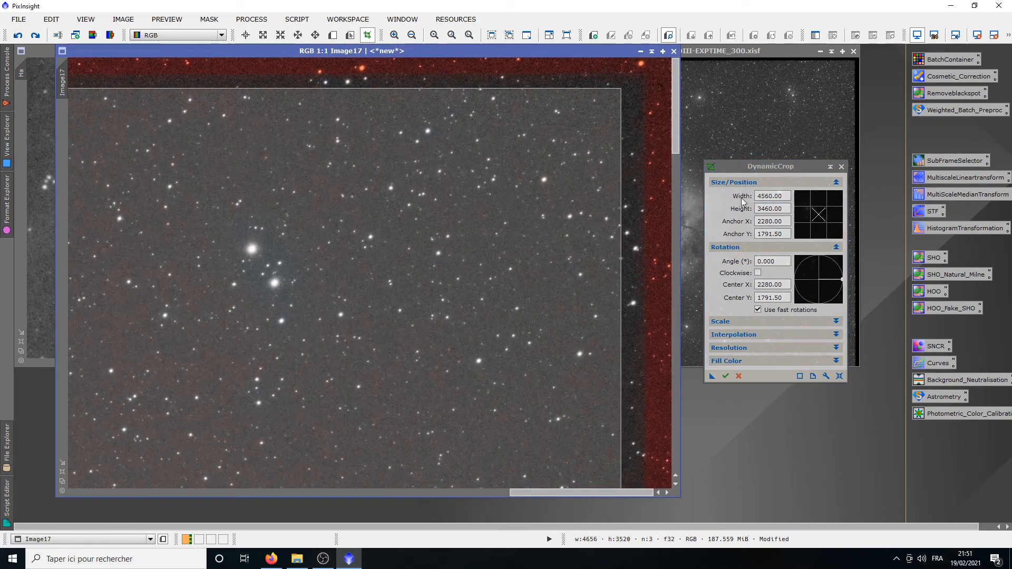
left_click(724, 376)
scroll(482, 314, "down", 3)
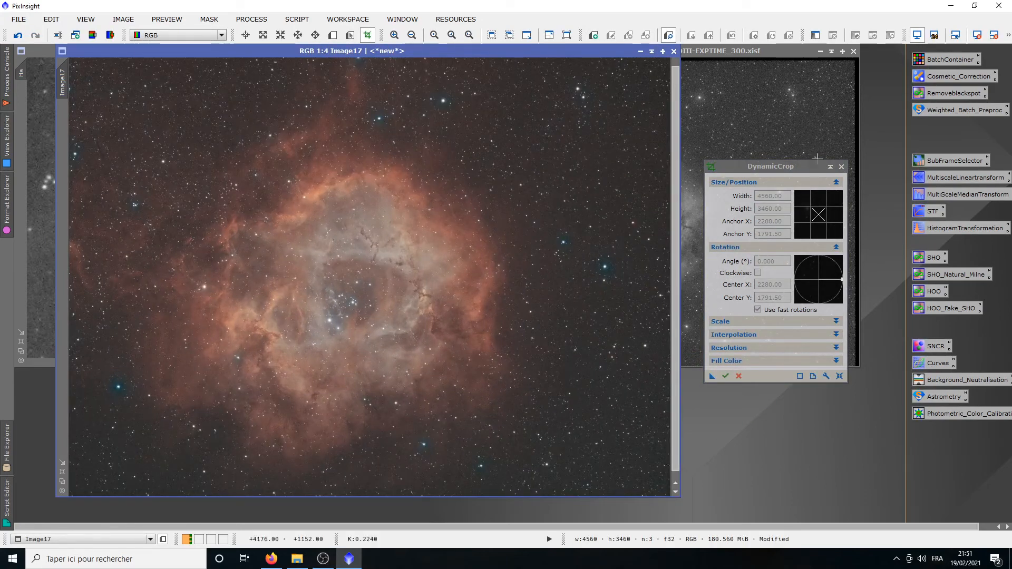
left_click(842, 167)
Run the DarkStructureEnhance script on Image17 with 8 layers to remove, an amount of 0.40 and 1 iteration.
scroll(385, 316, "up", 5)
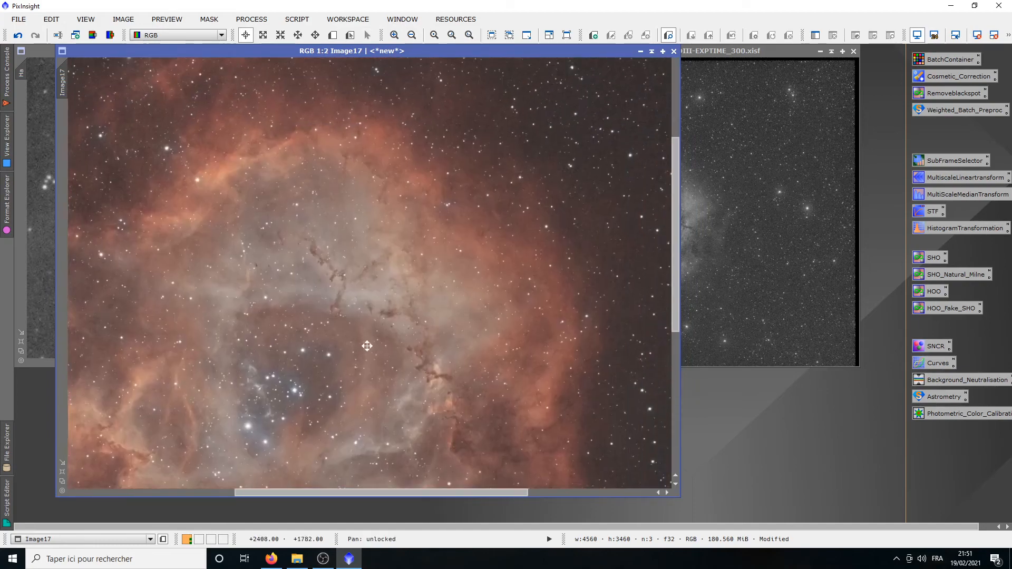
scroll(384, 316, "down", 1)
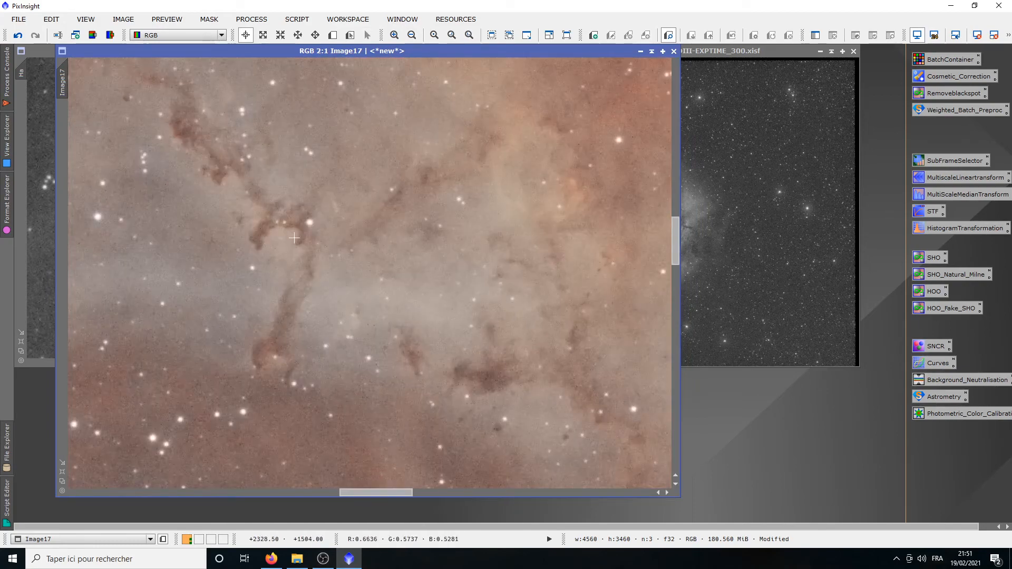
scroll(377, 336, "down", 4)
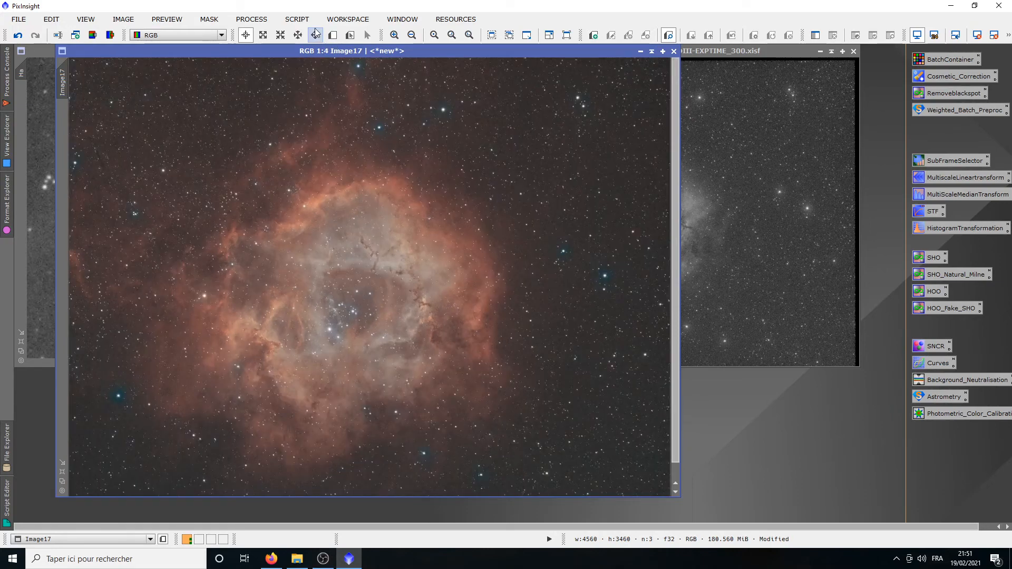
left_click(300, 20)
mouse_move(340, 165)
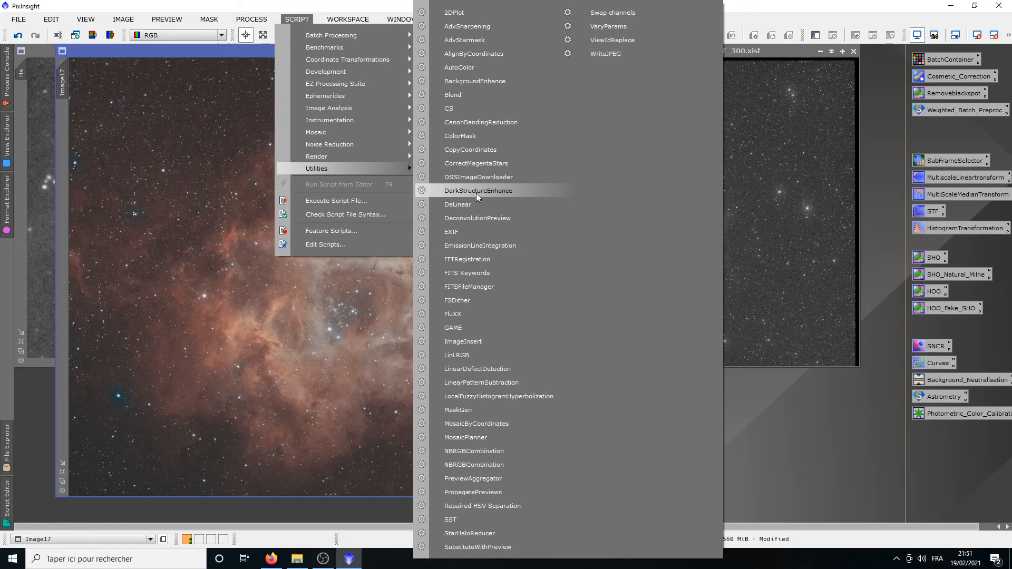
left_click(477, 191)
left_click_drag(512, 177, 705, 168)
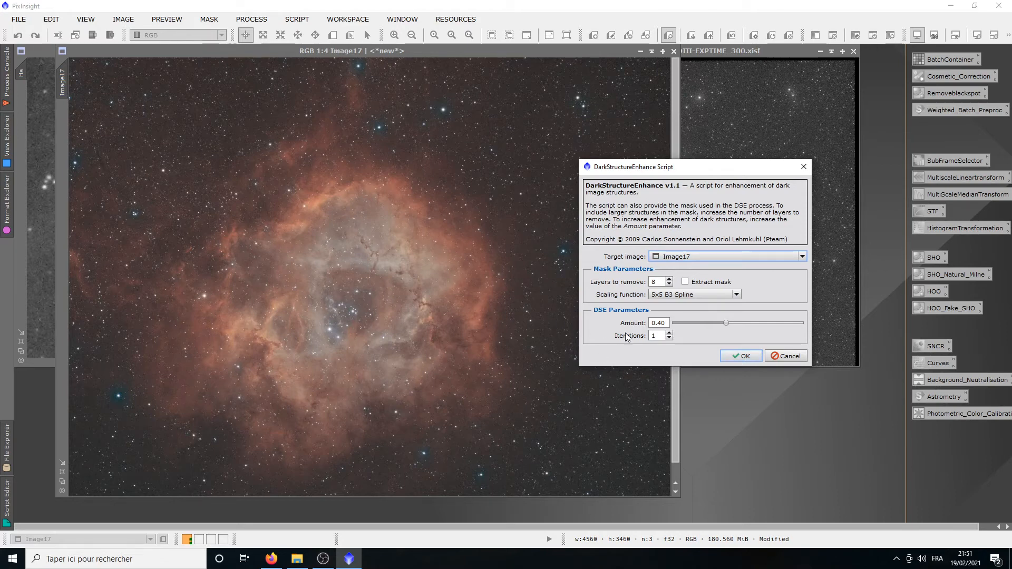
left_click(740, 356)
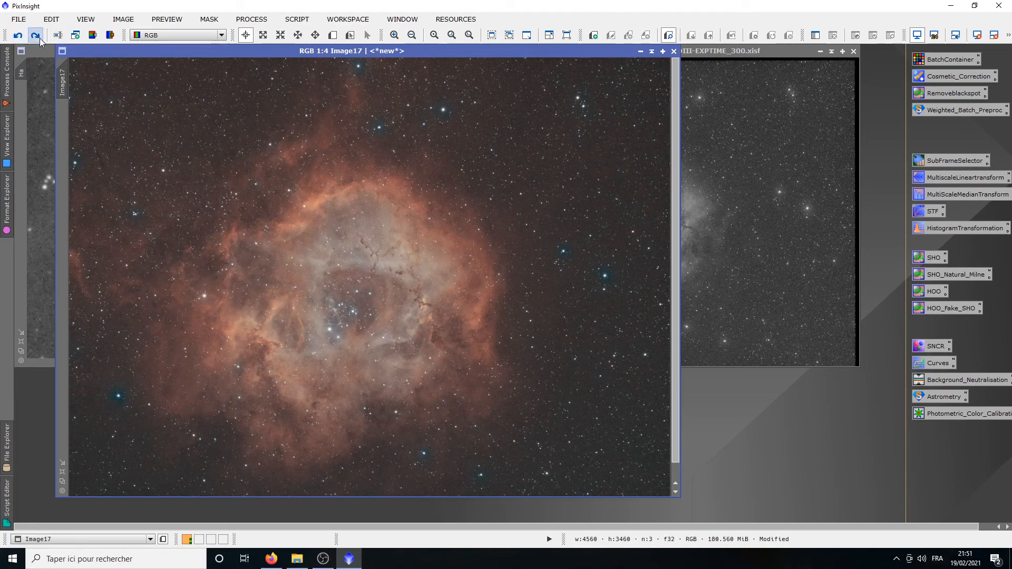
Compare Image17 before and after the dark structure enhancement and inspect the nebula up close, leaving the enhancement applied.
left_click(39, 36)
left_click(22, 38)
left_click(33, 36)
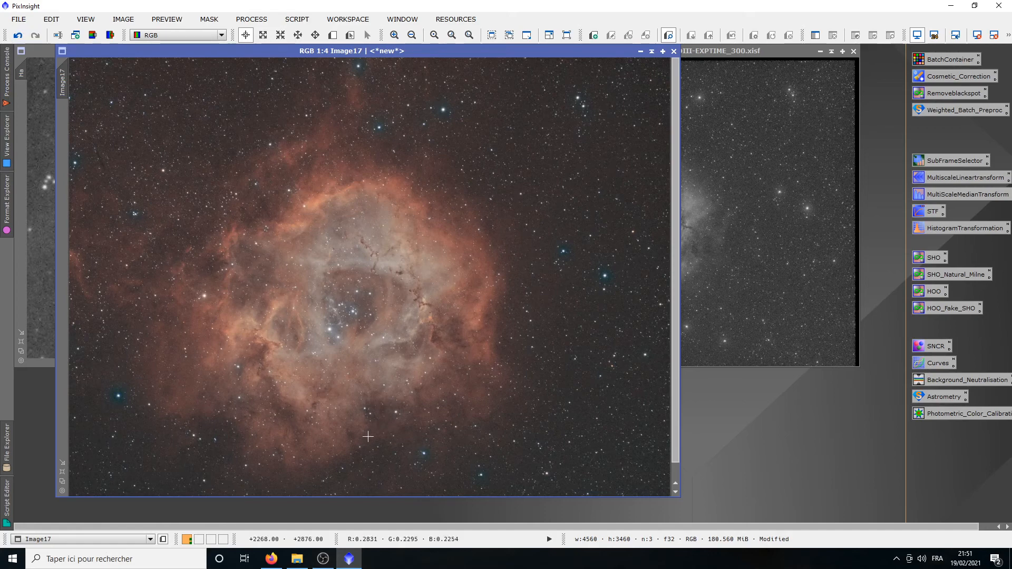
scroll(423, 326, "up", 1)
scroll(390, 269, "down", 1)
scroll(384, 258, "up", 1)
scroll(382, 254, "up", 1)
scroll(382, 255, "down", 1)
scroll(383, 255, "down", 1)
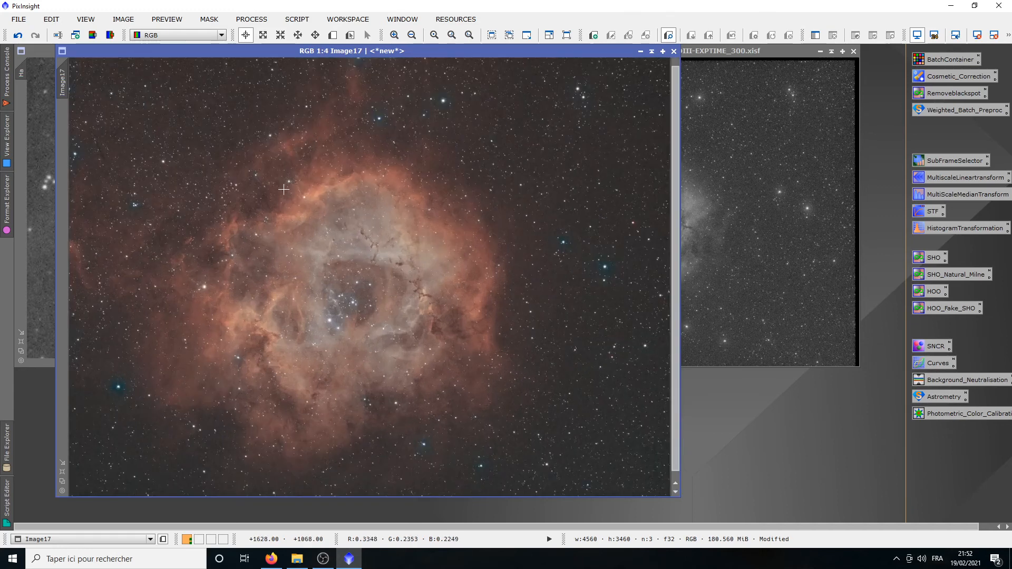
Save Image17 as an XISF file named HHOO in the master folder, using the 32-bit IEEE 754 floating point format.
left_click(20, 20)
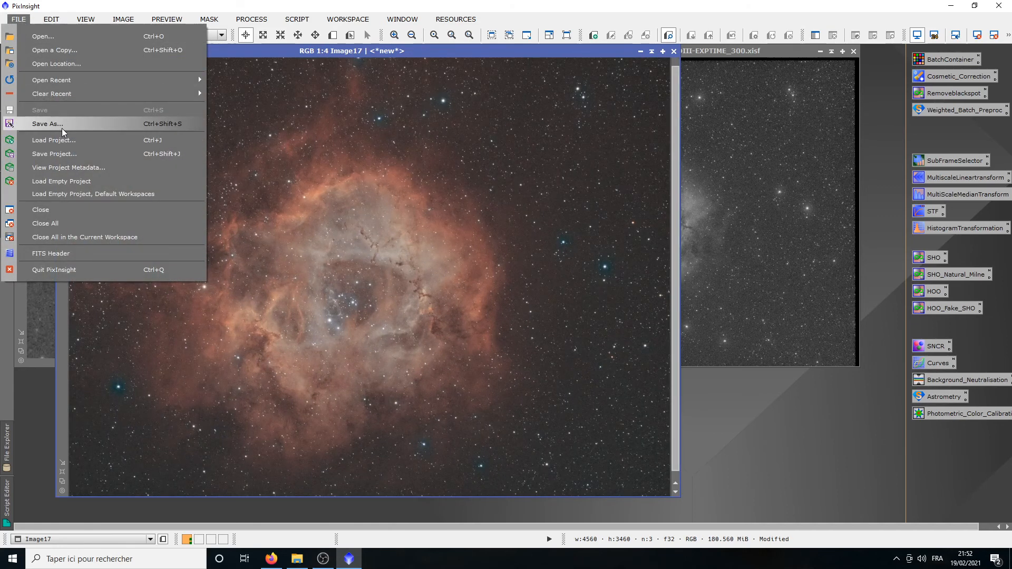
left_click(61, 128)
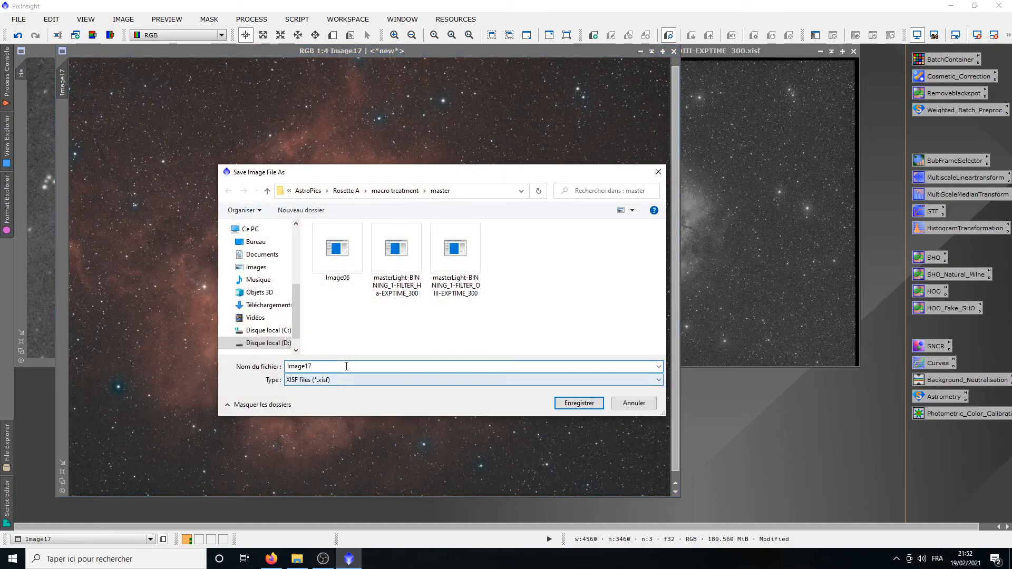
type("H")
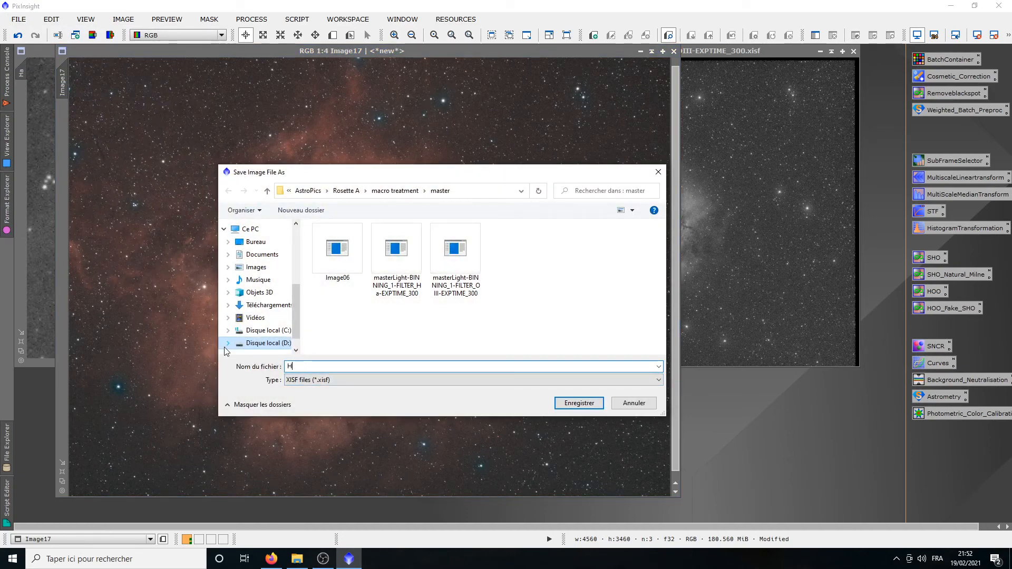
type("HI")
key("BackSpace")
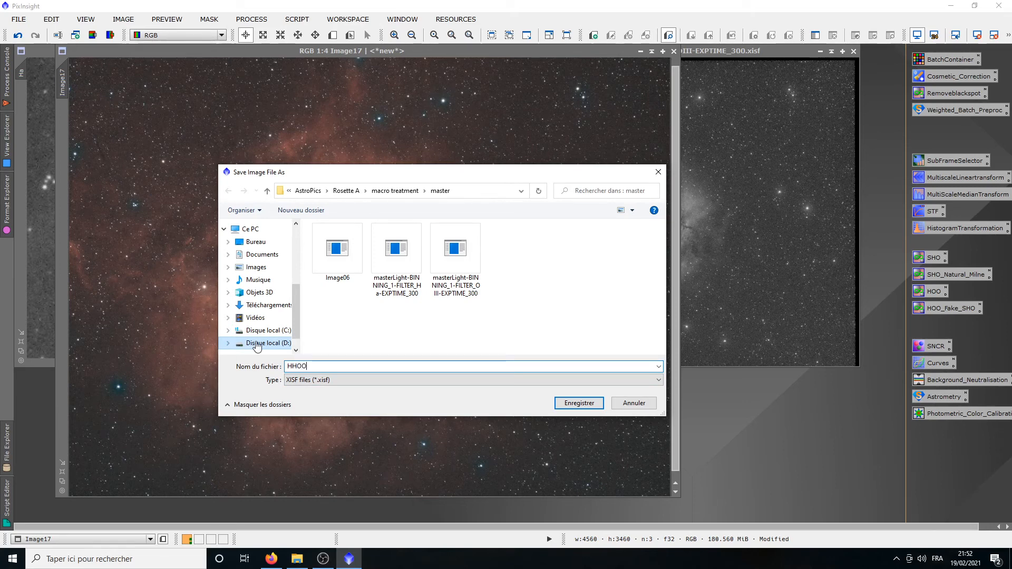
left_click(563, 404)
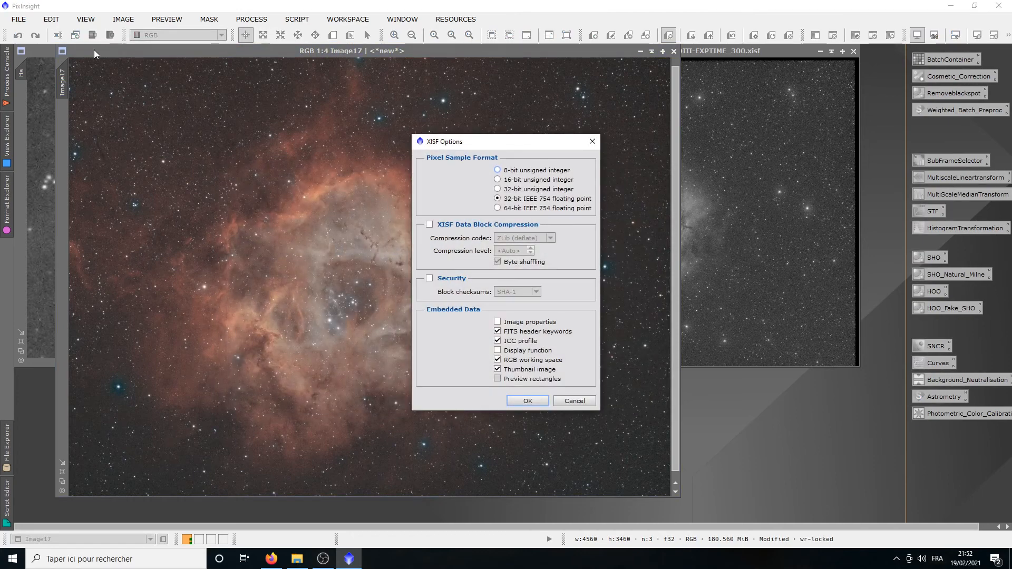
left_click(516, 401)
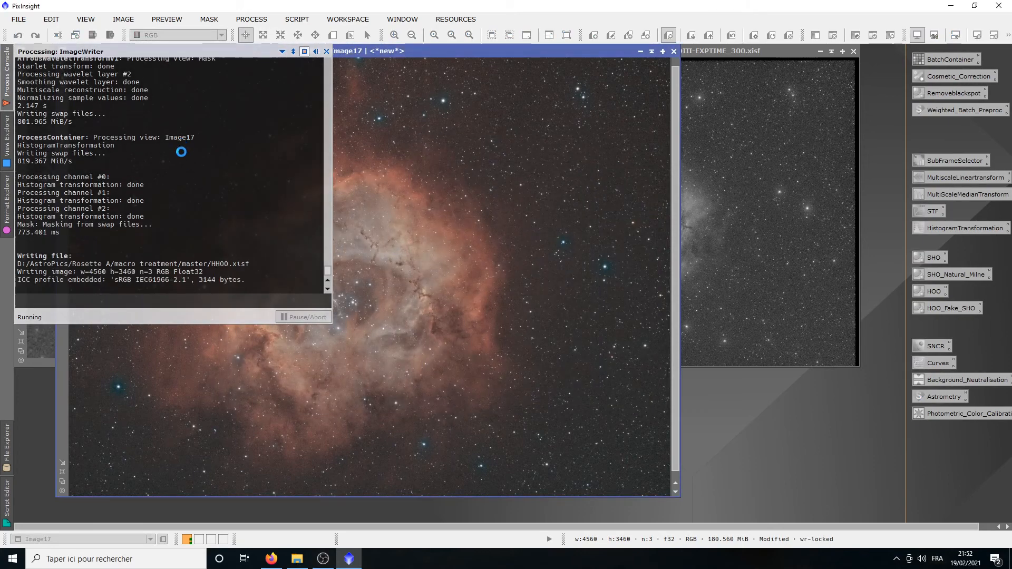
Save a TIFF version of the image as HHOO in the same folder, with 32-bit IEEE 754 floating point samples and no compression.
left_click(19, 19)
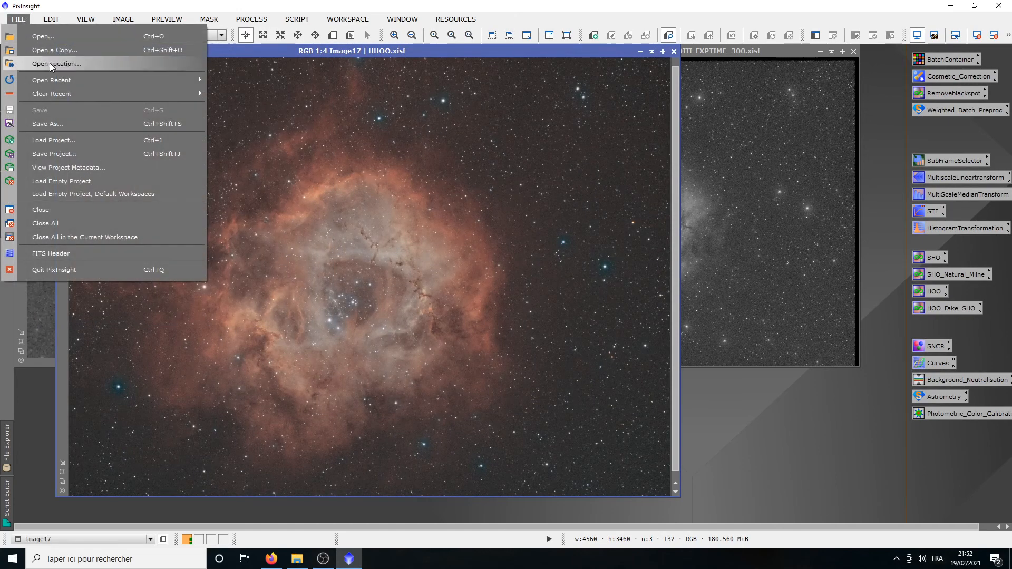
left_click(63, 123)
left_click(451, 384)
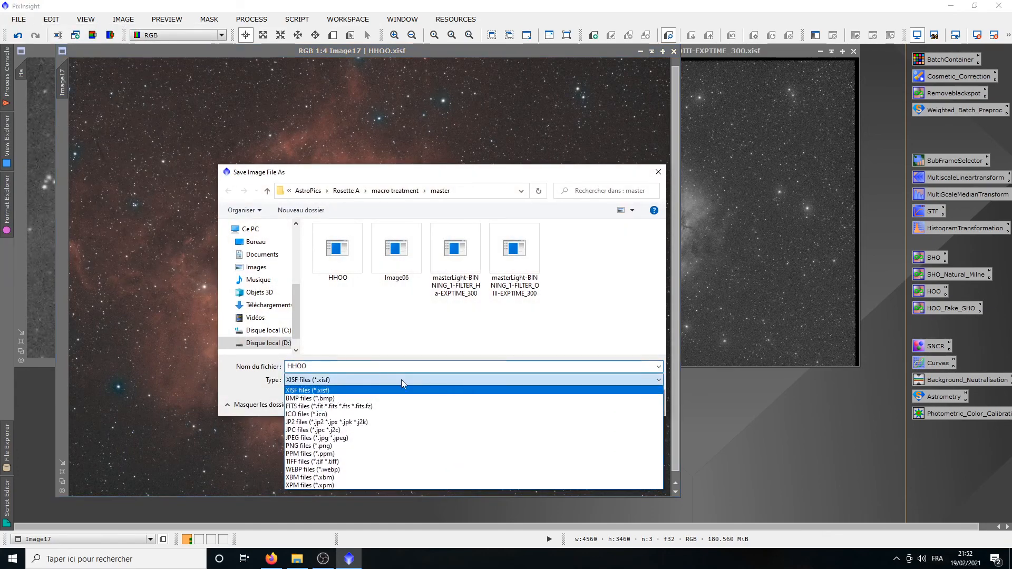
left_click(308, 459)
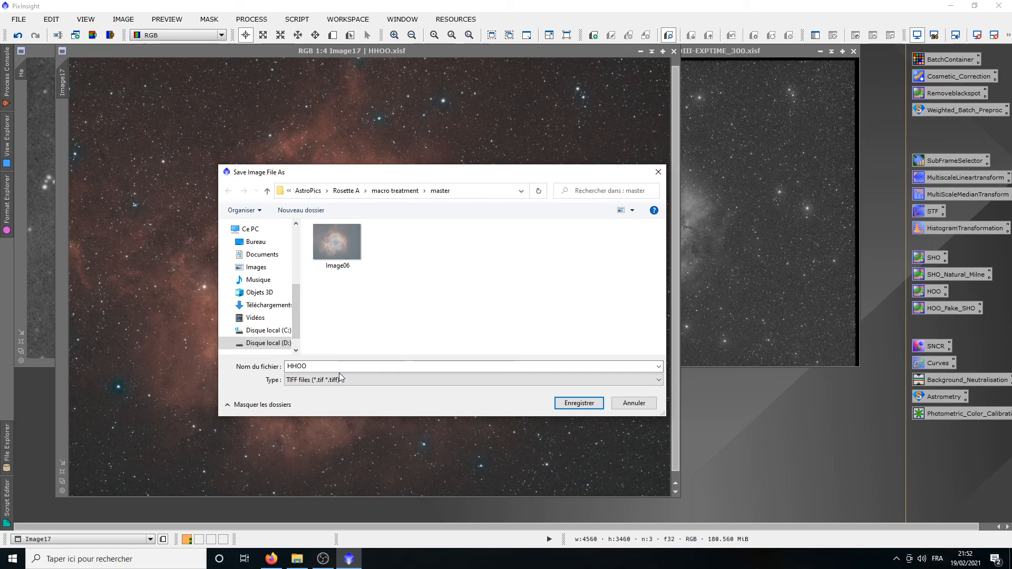
left_click(579, 403)
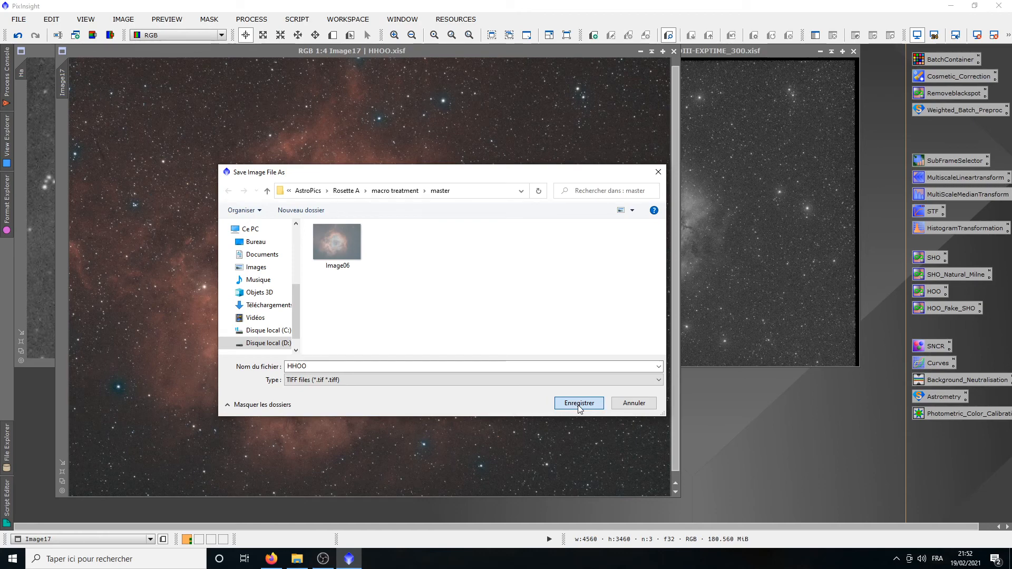
left_click(579, 403)
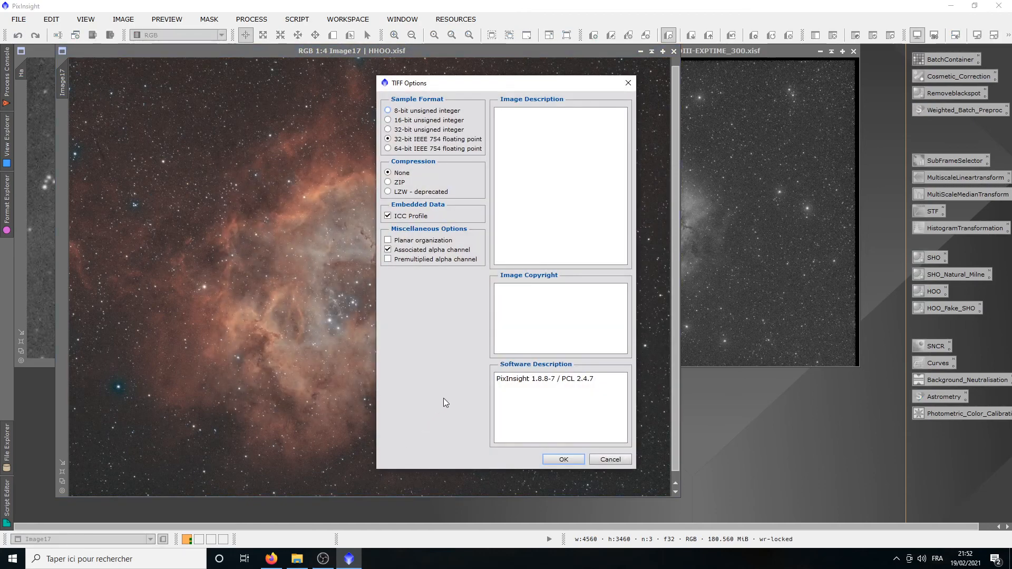
left_click(561, 460)
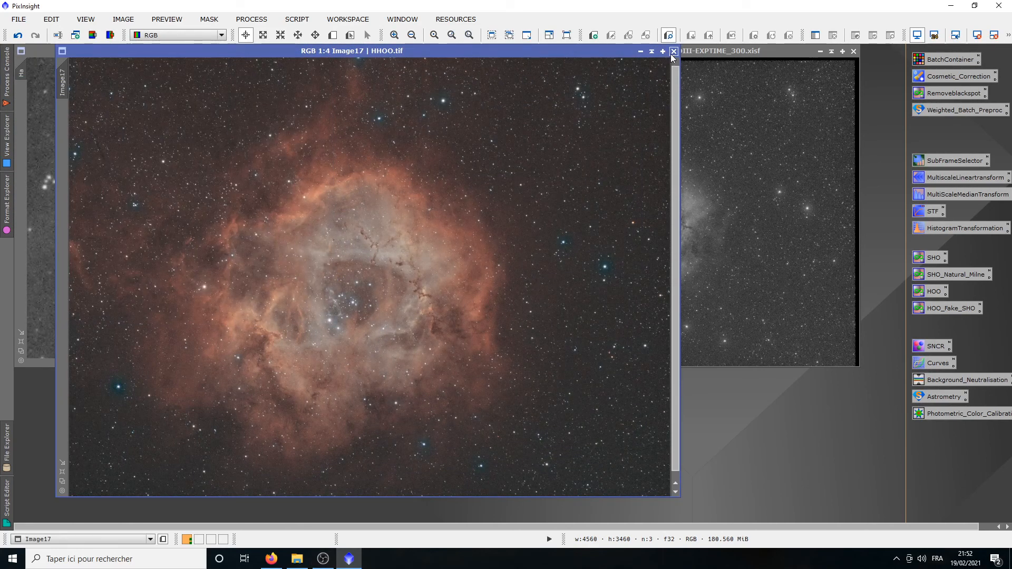
Bring the OIII and Ha master images in front of the finished colour image.
left_click(703, 53)
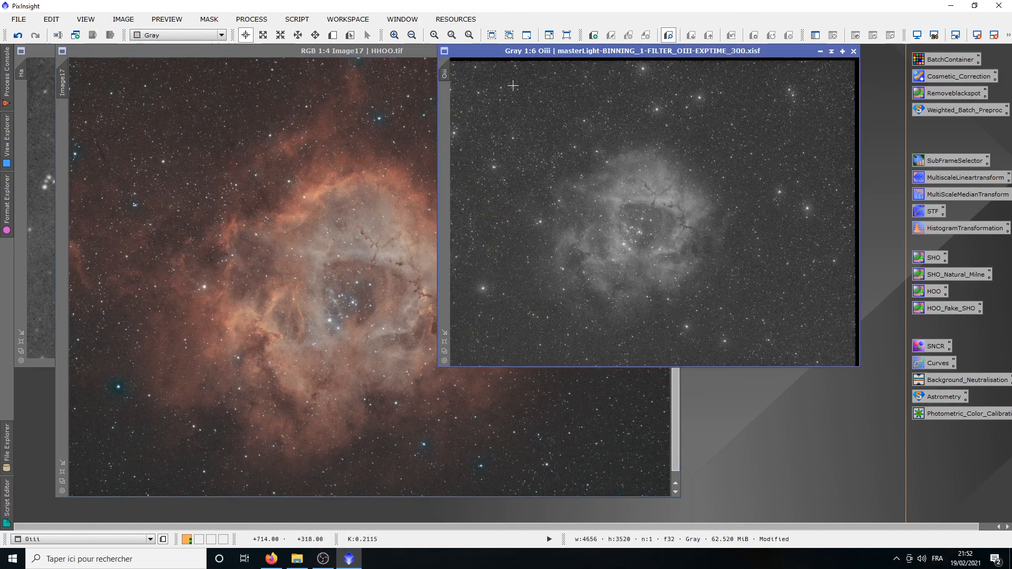
left_click(32, 130)
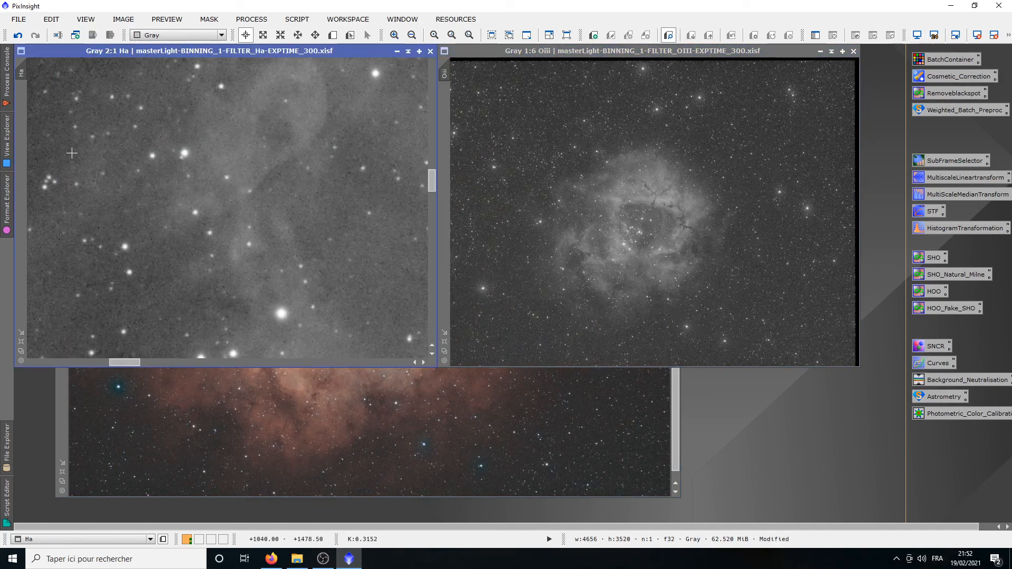